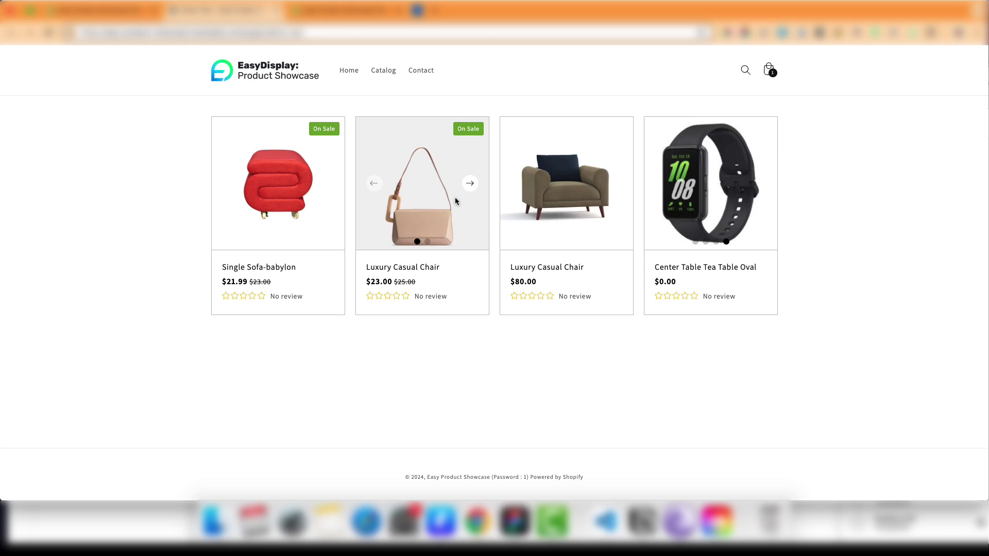
- Flip through the bag and watch card image carousels on the storefront
click(469, 186)
click(378, 186)
click(661, 186)
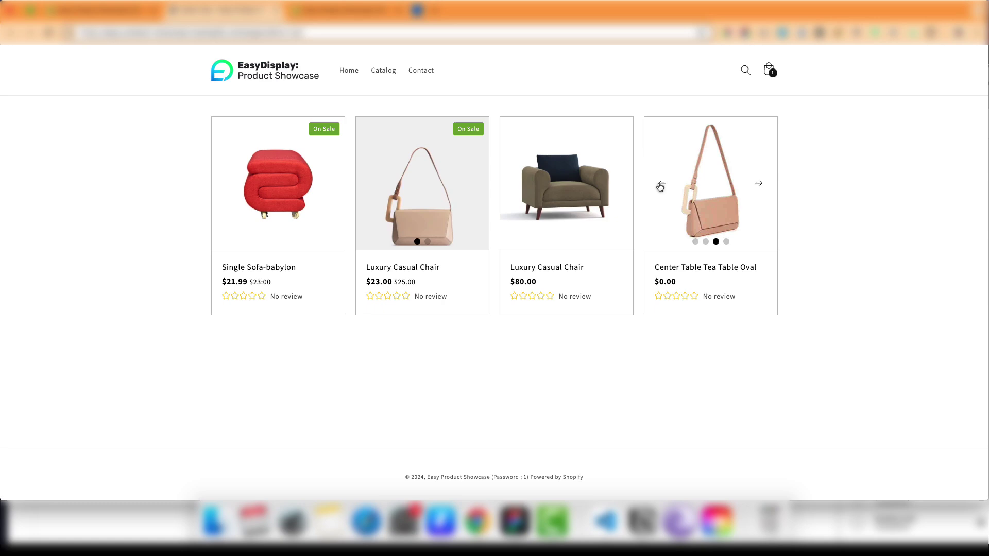
click(660, 186)
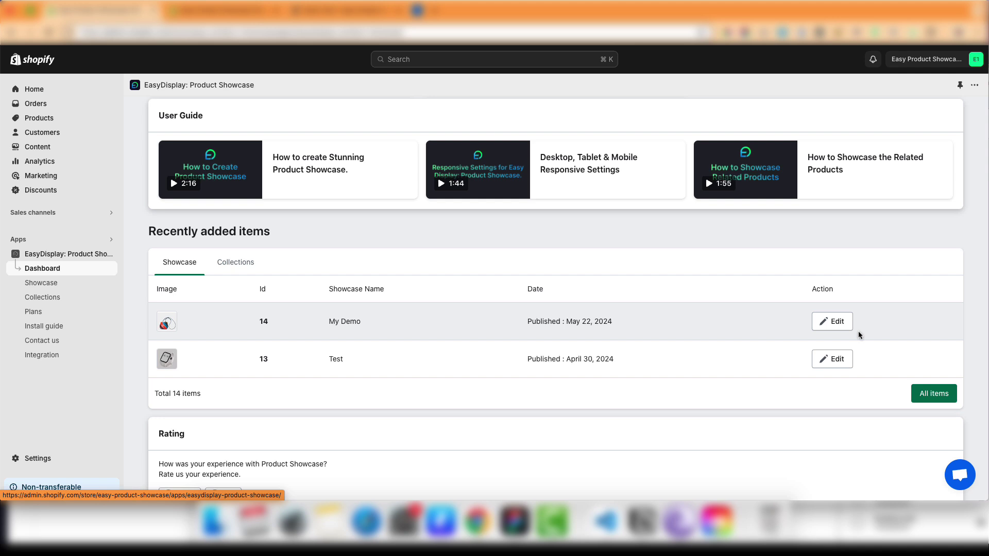
- Edit the My Demo showcase and expand its Design tab's Product card settings
click(831, 321)
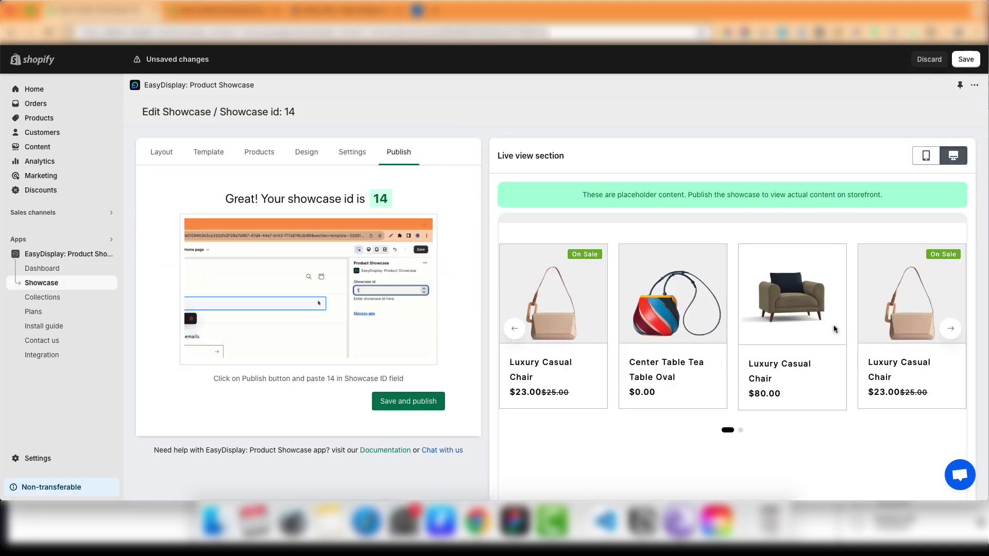
click(306, 151)
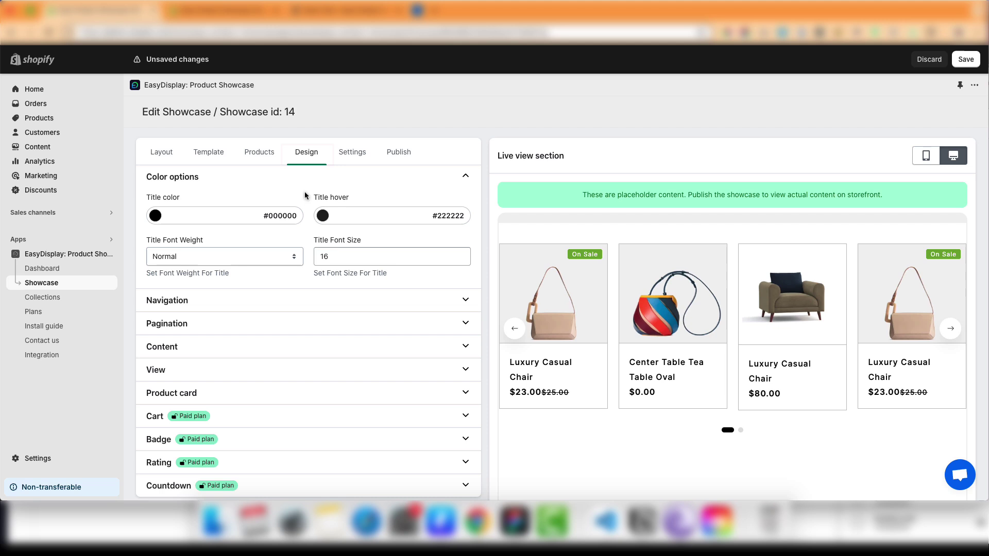
scroll(306, 195, down, 3)
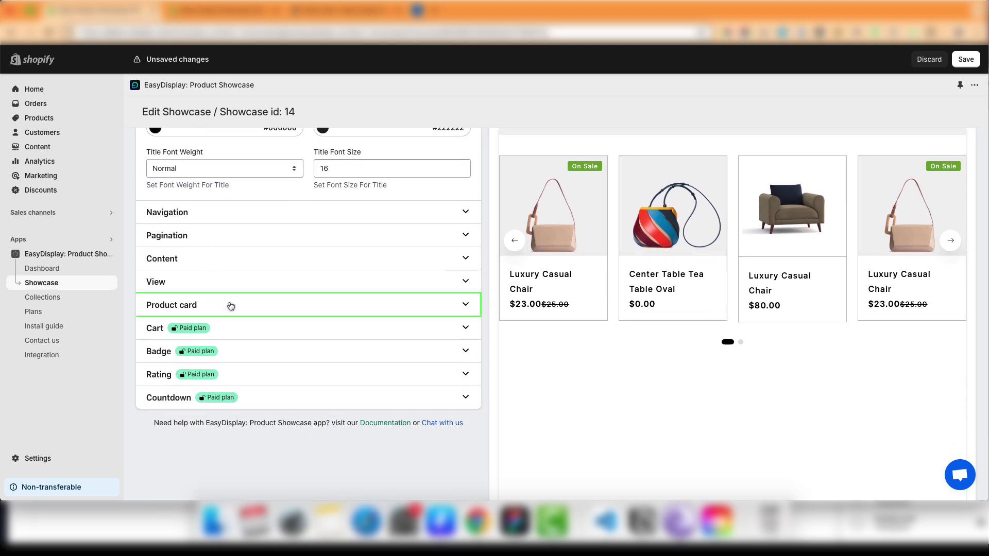
click(390, 312)
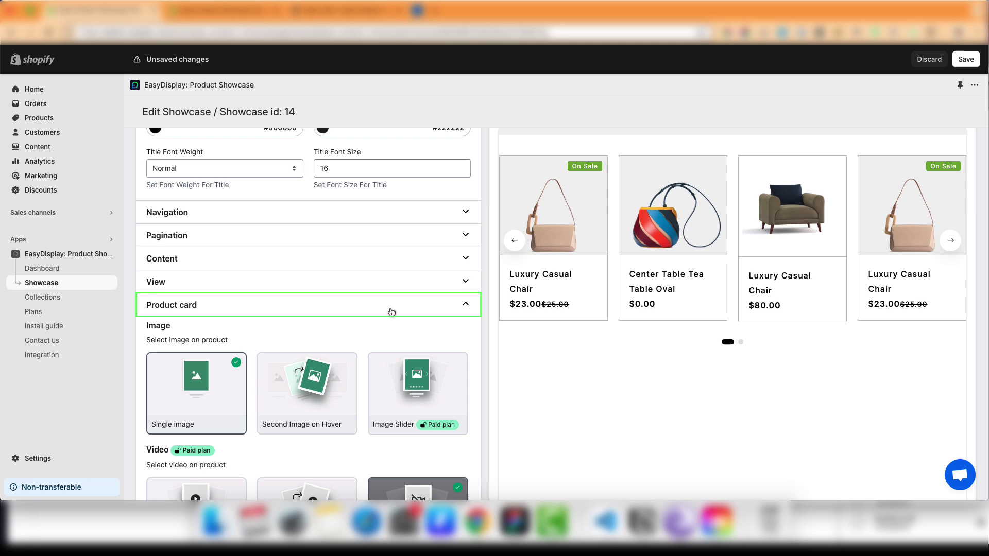
scroll(393, 307, down, 3)
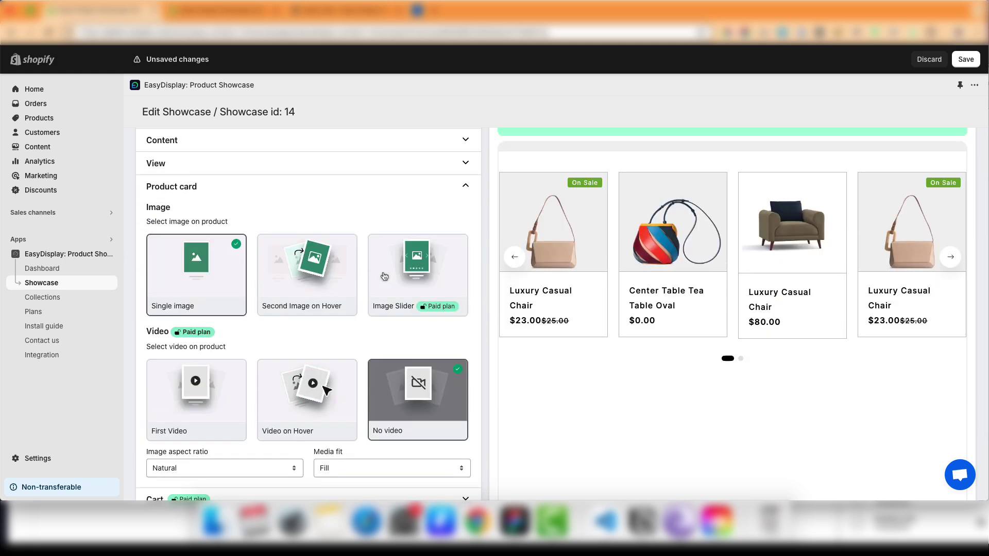
scroll(376, 258, down, 1)
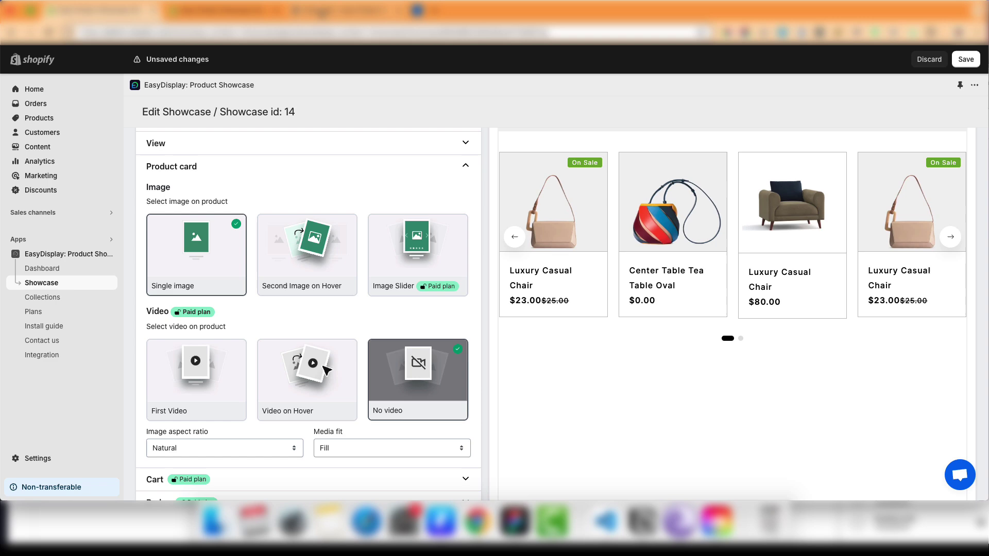
- Reload the storefront page, then come back to the showcase editor
click(348, 9)
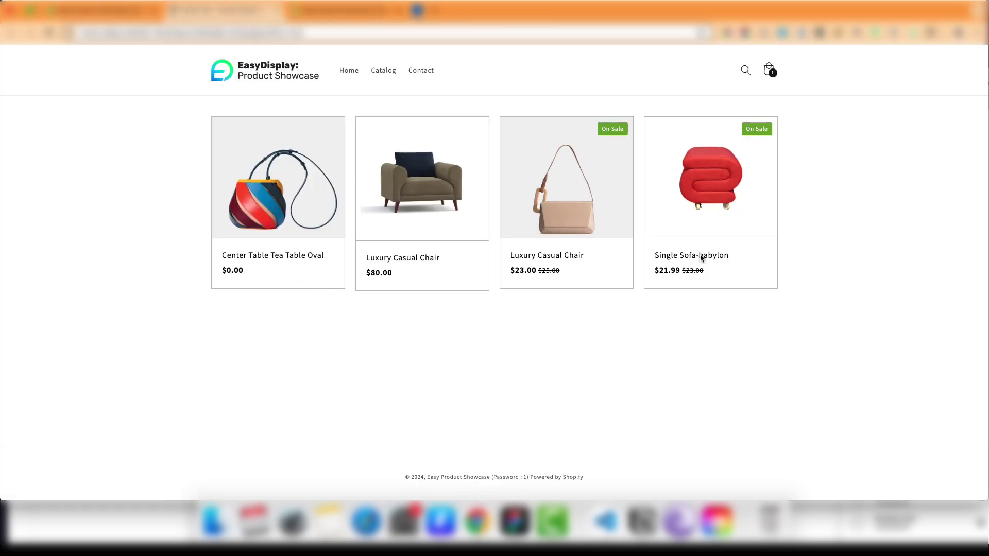
click(101, 10)
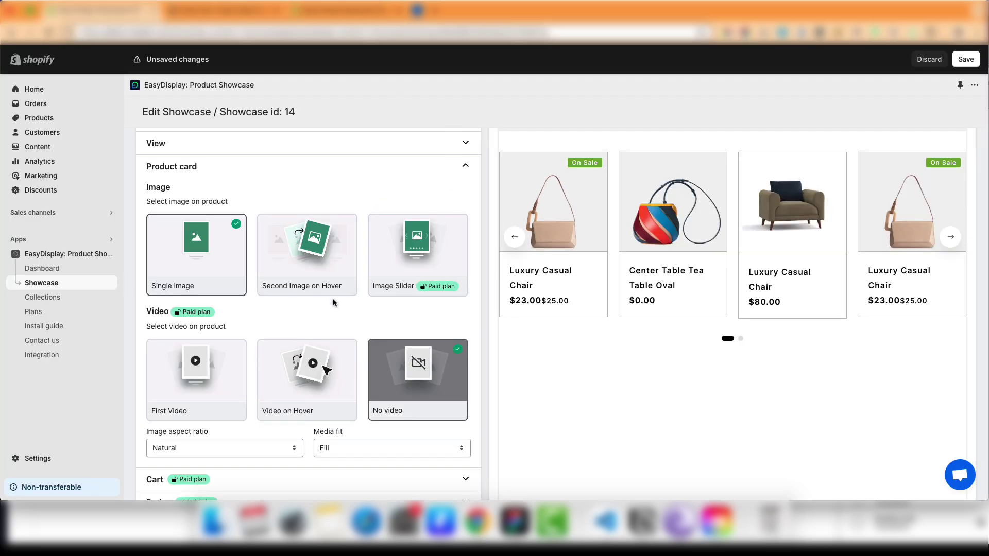
click(344, 9)
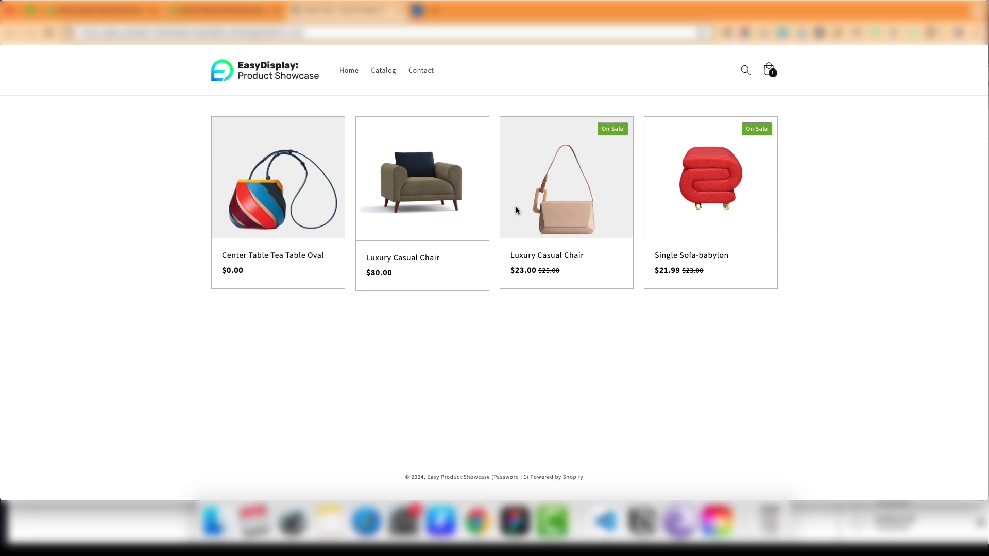
click(48, 33)
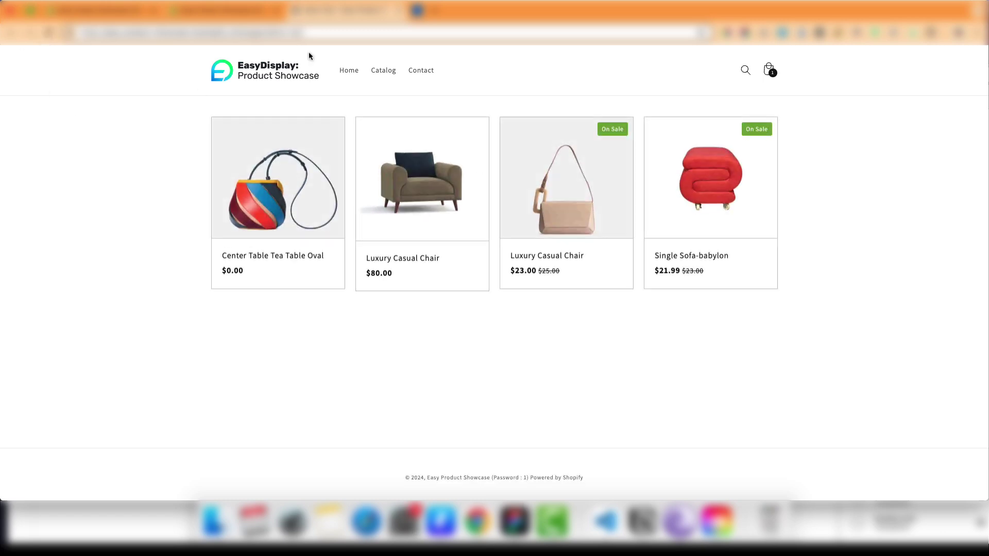
click(224, 11)
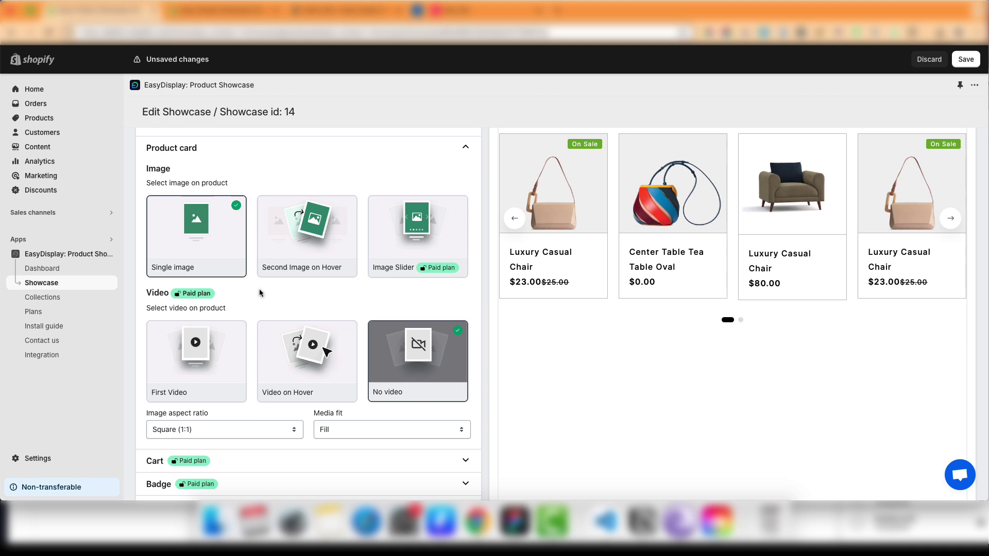
- Set the product card image to Second Image on Hover, save, and preview the storefront
click(322, 244)
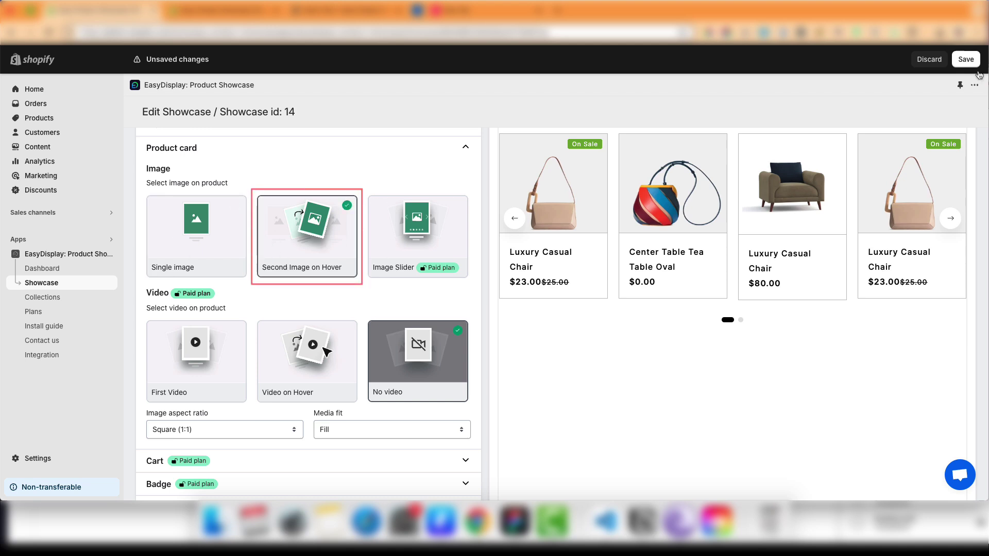
click(966, 59)
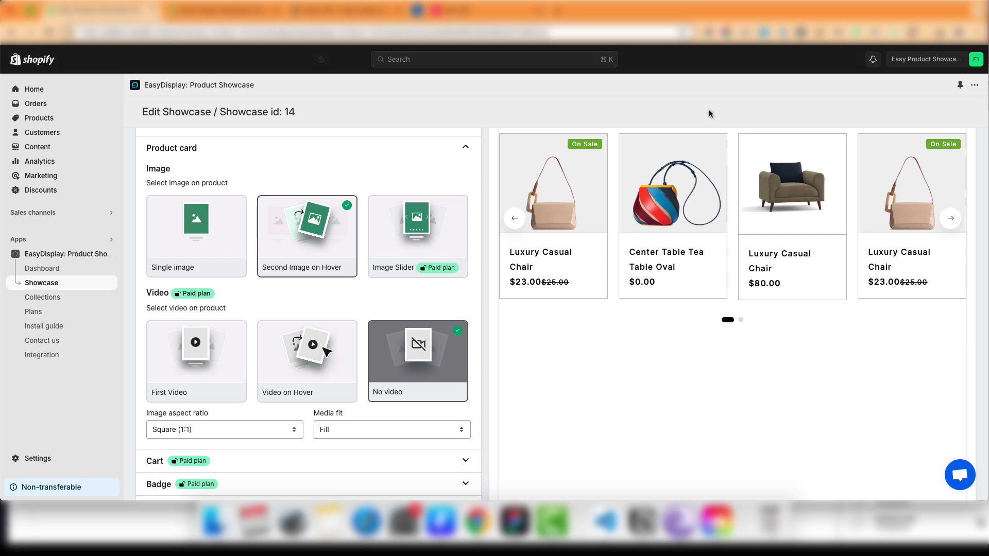
click(332, 10)
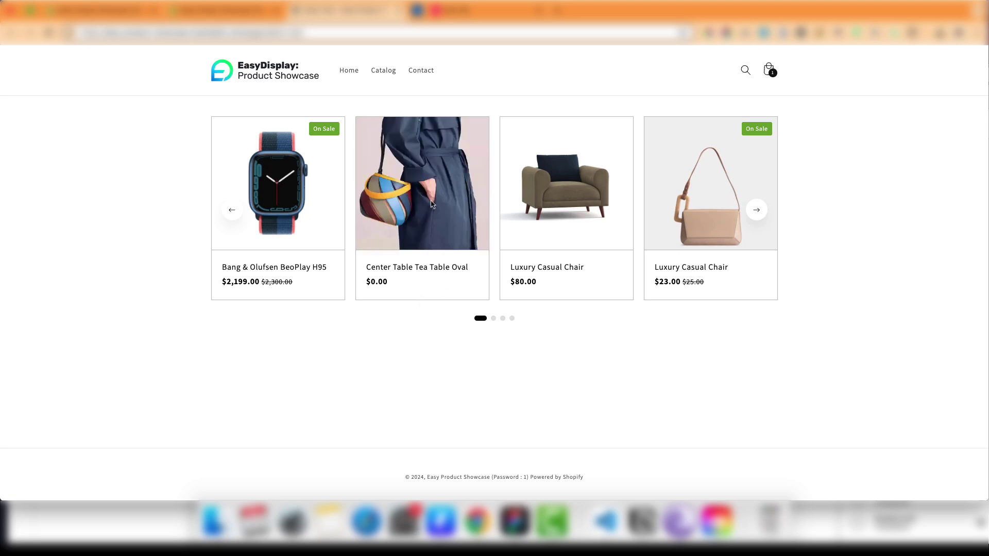
- Move the showcase carousel forward and back one card, then return to the editor
click(756, 210)
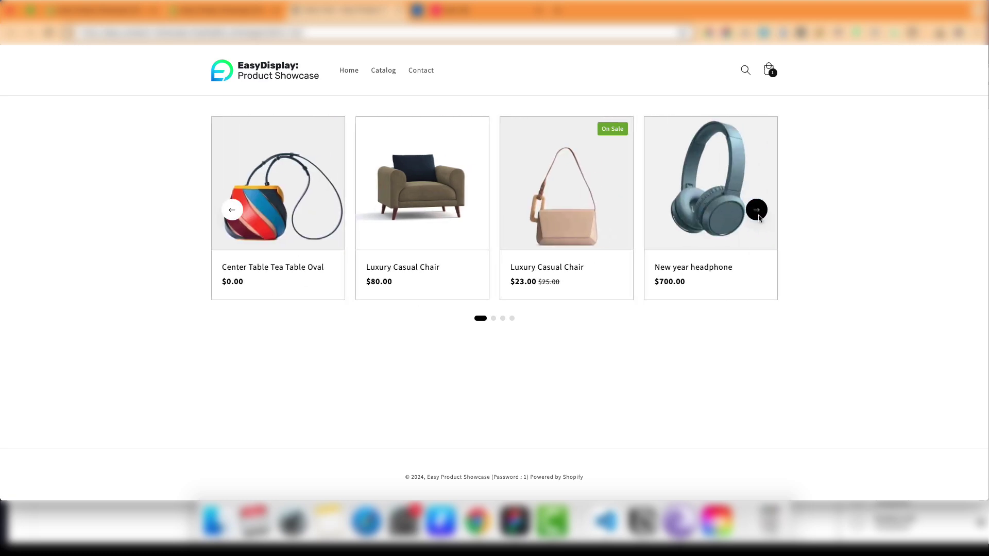
click(231, 210)
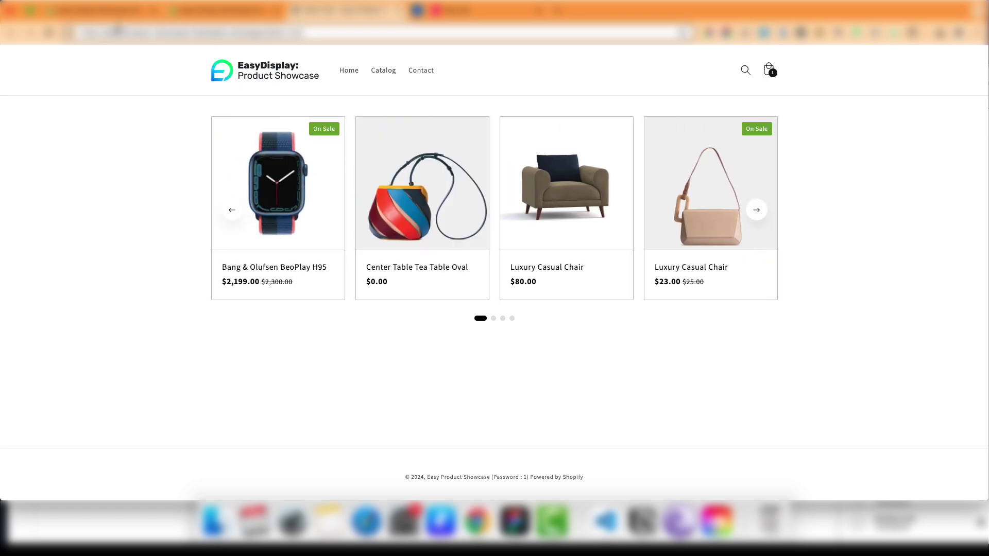
click(93, 10)
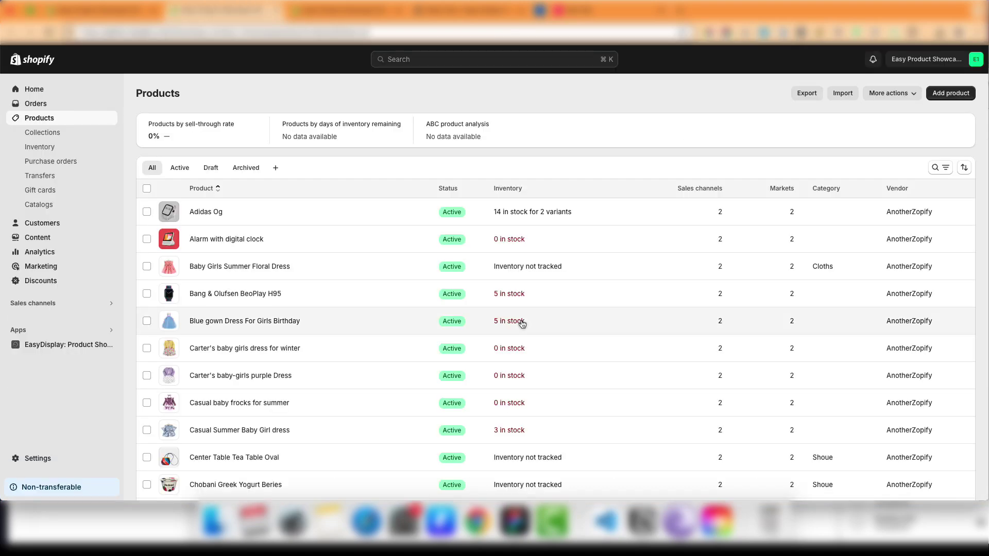
scroll(521, 323, down, 8)
click(221, 377)
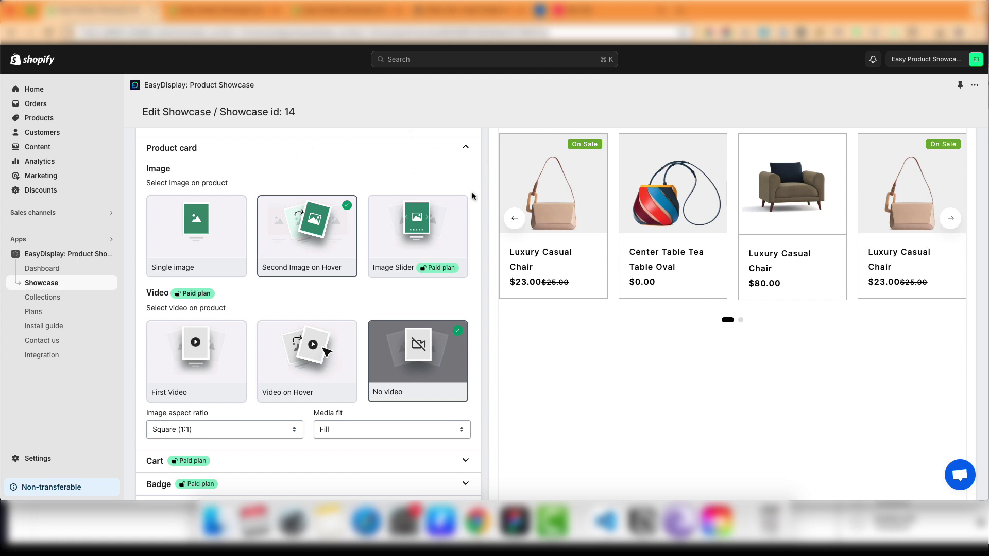
- Switch the product card image option to Image Slider and save
click(414, 245)
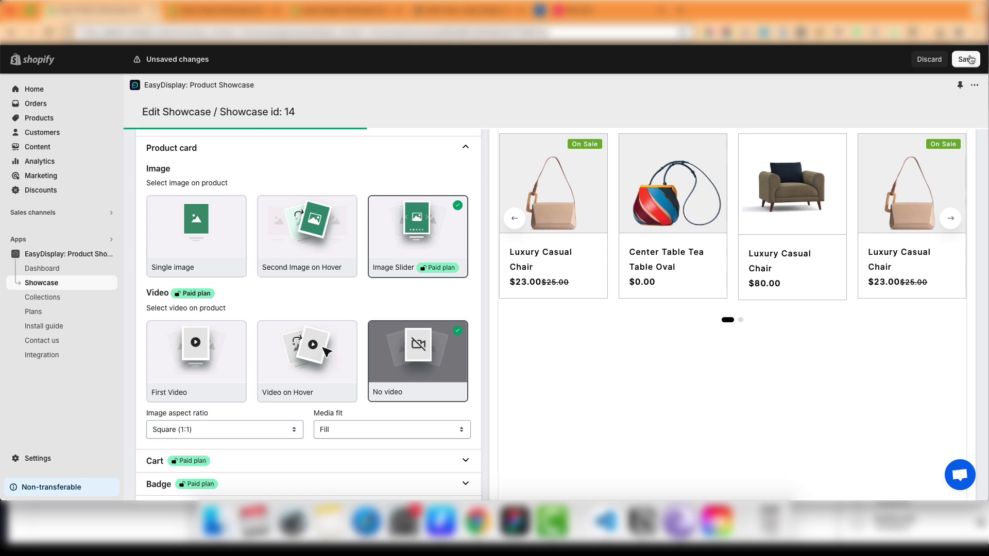
click(967, 60)
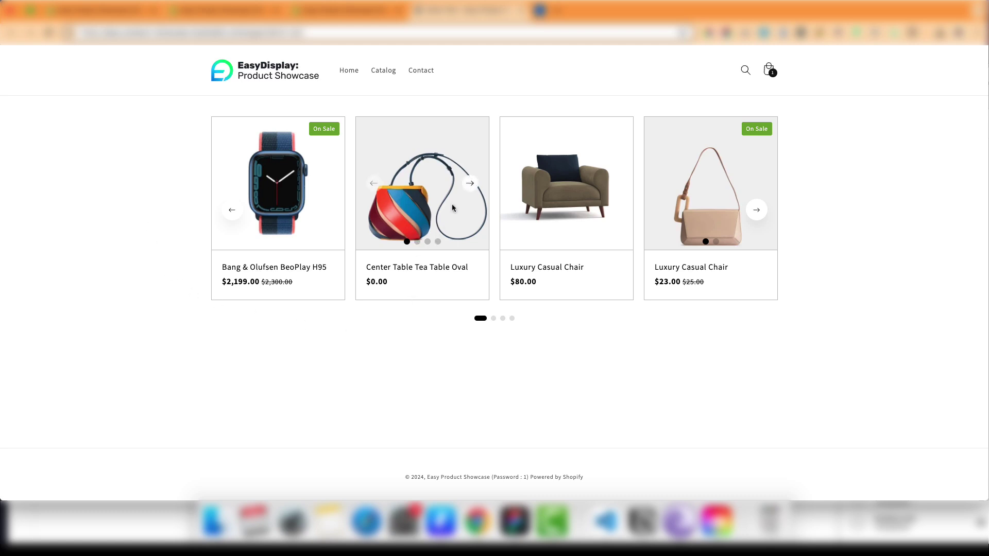
- Slide the second card's photos forward to the watch photo and back to the first
click(468, 186)
click(471, 185)
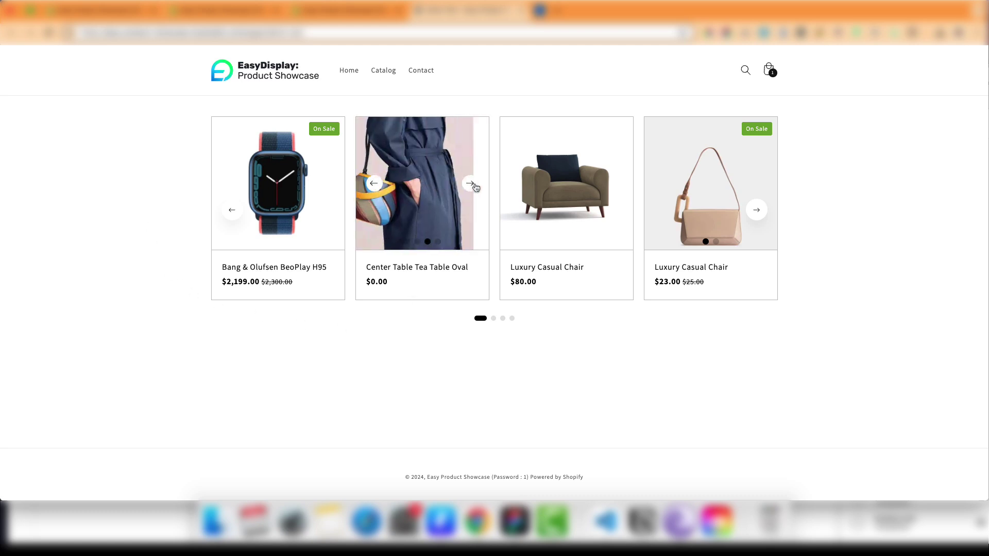
click(471, 185)
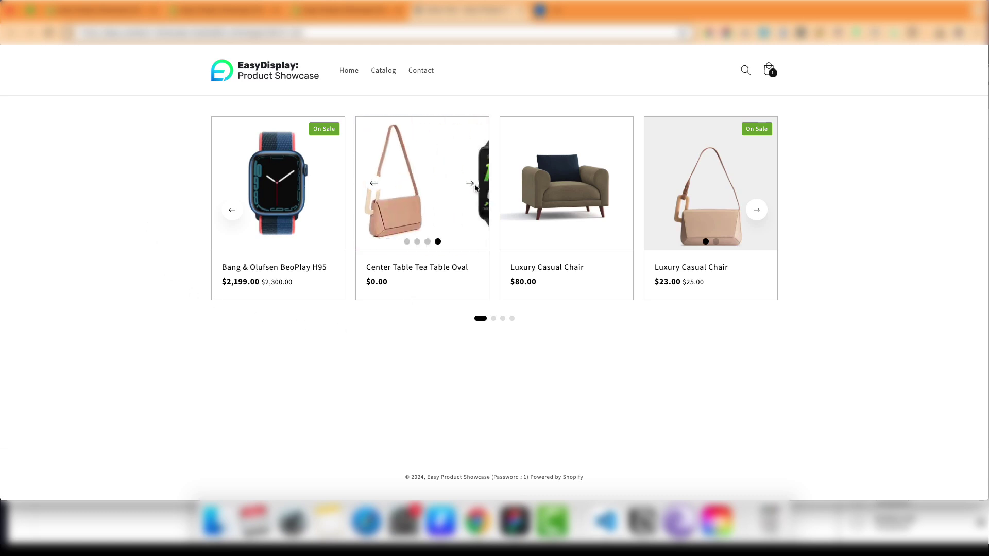
click(375, 186)
click(376, 186)
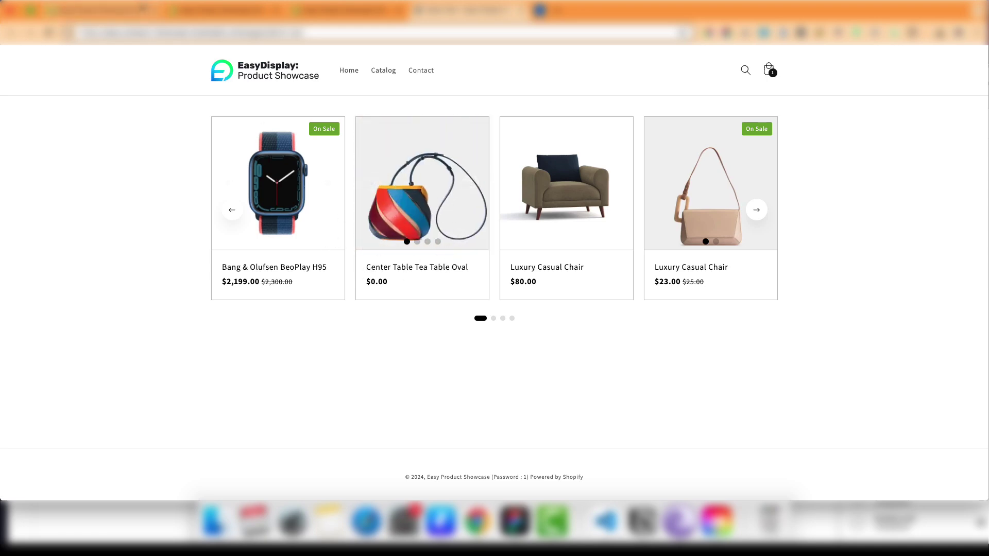
- Open the Center Table Tea Table Oval product from the admin Products list
click(143, 10)
click(224, 10)
click(143, 10)
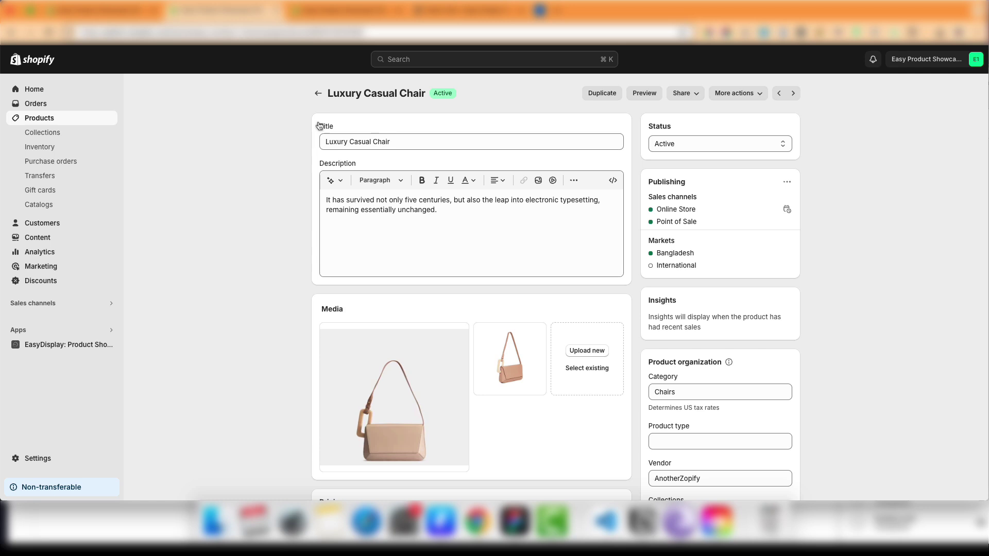
click(317, 95)
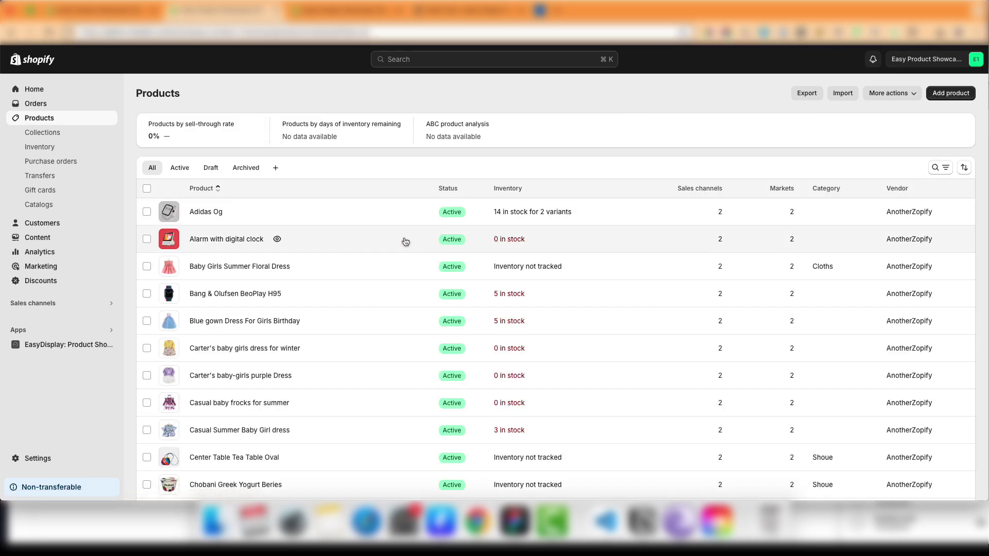
click(240, 458)
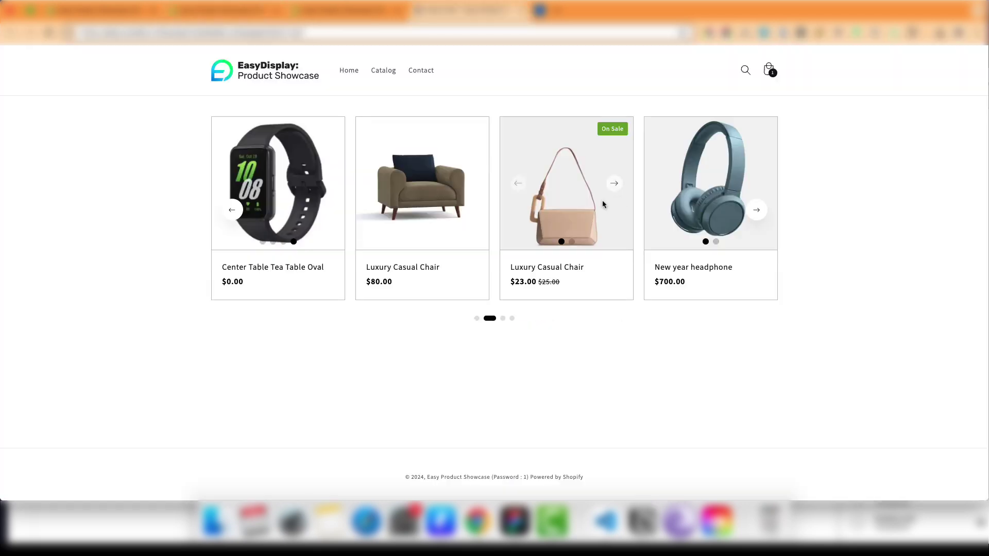
- Advance the storefront carousel one product and flip the headphone card's photos
click(755, 211)
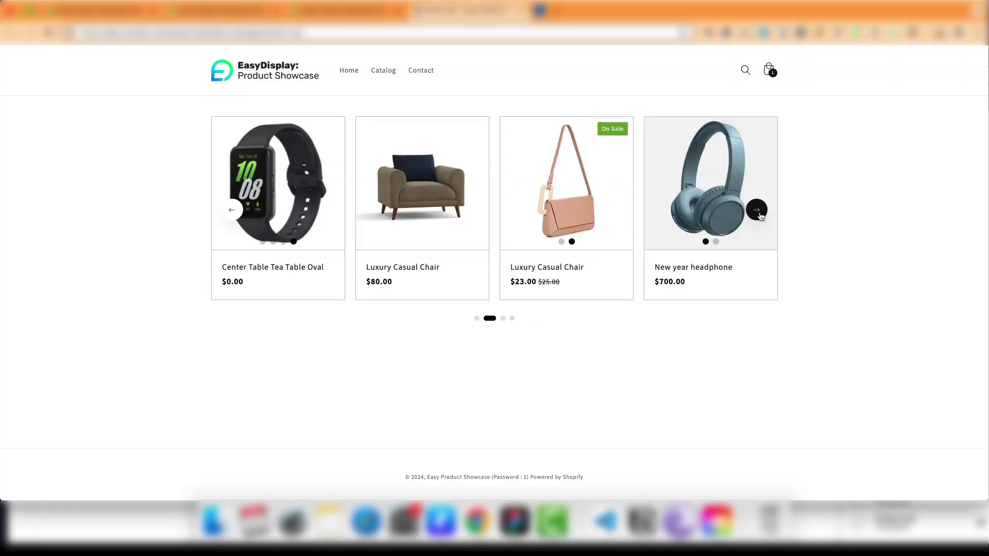
click(614, 186)
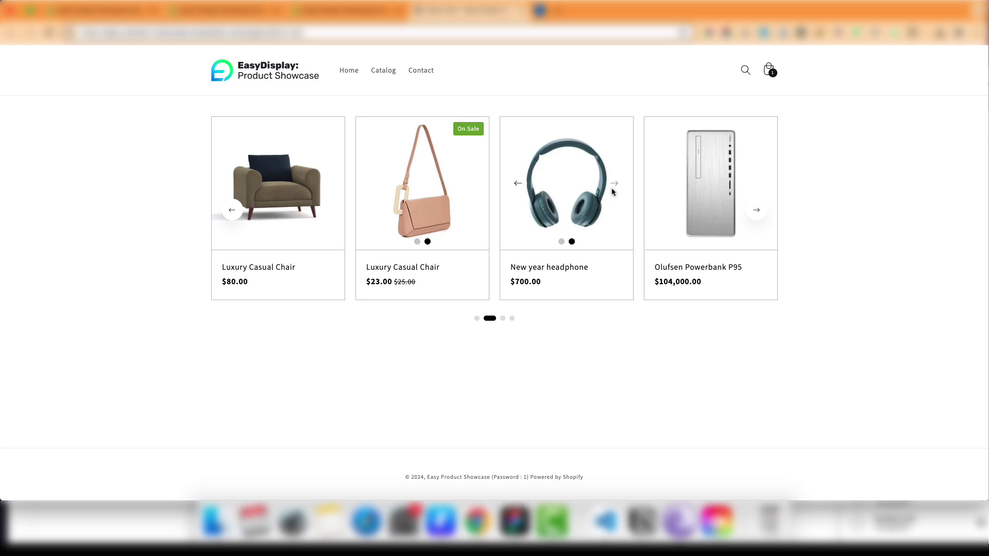
click(519, 188)
click(614, 184)
click(232, 11)
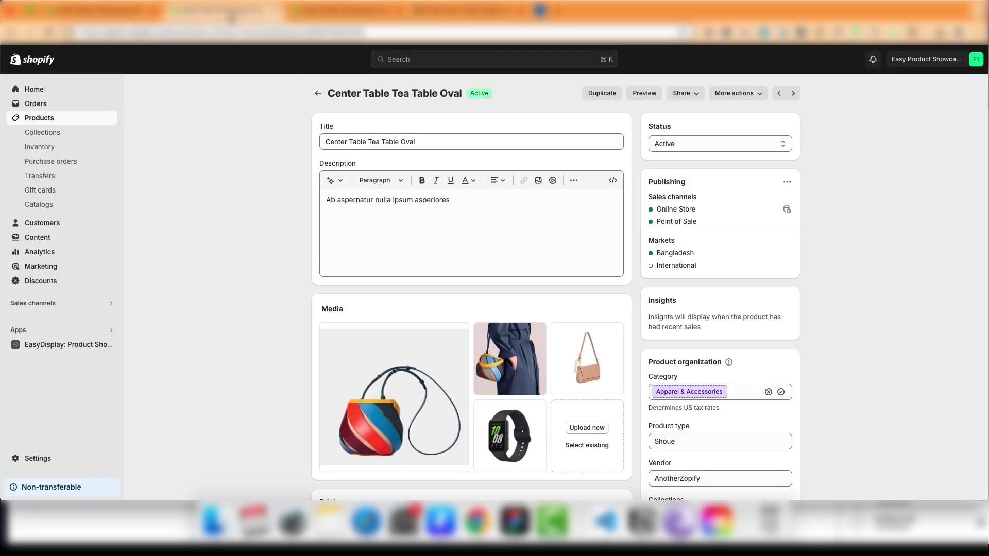
- Set the product card Video option to Video on Hover and save
click(122, 11)
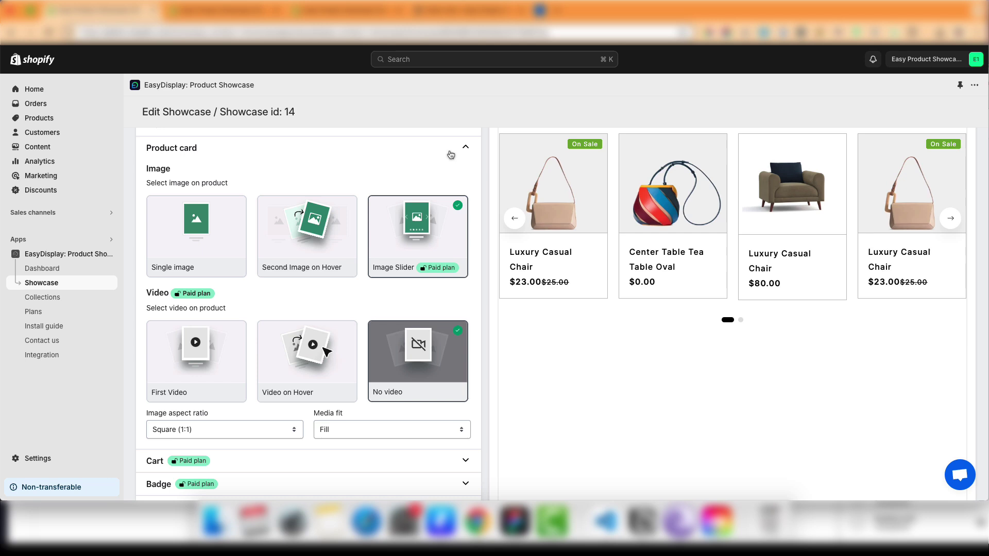
scroll(425, 349, down, 1)
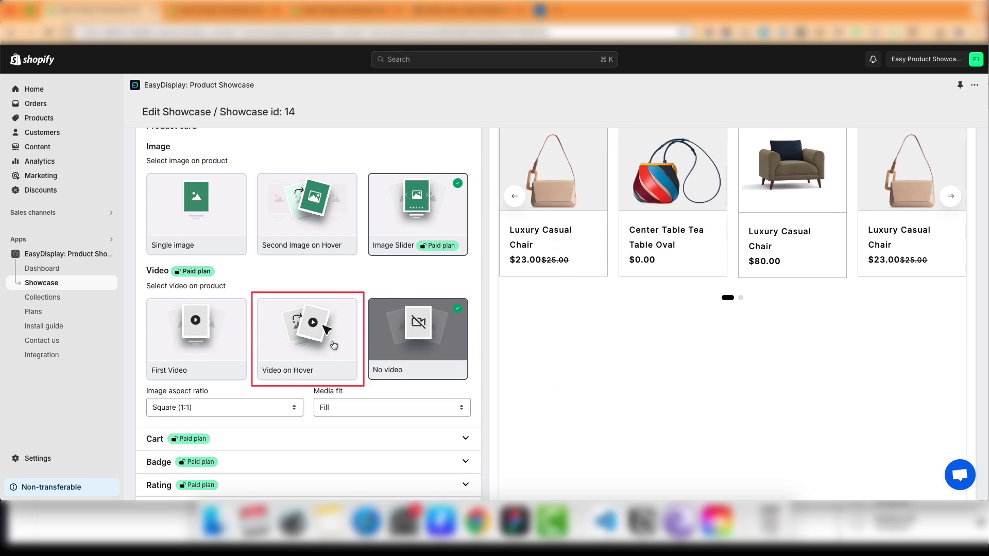
click(292, 349)
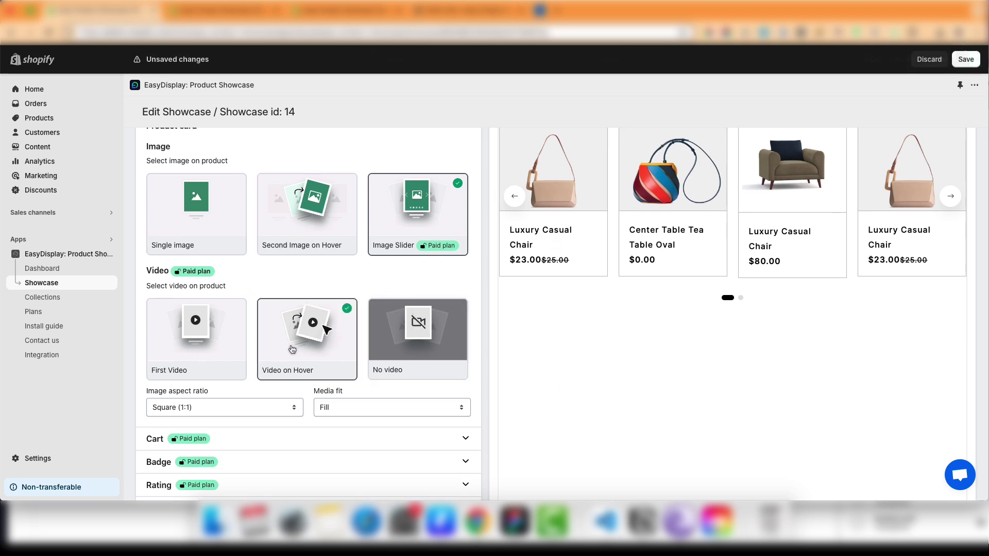
click(966, 60)
- Reload the storefront and page the carousel forward and back to preview hover videos
click(460, 10)
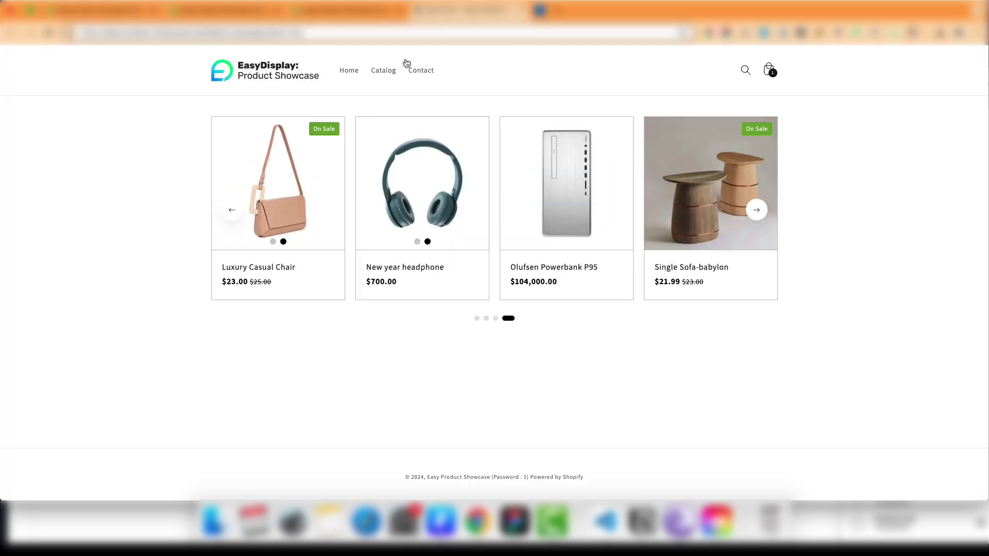
click(50, 34)
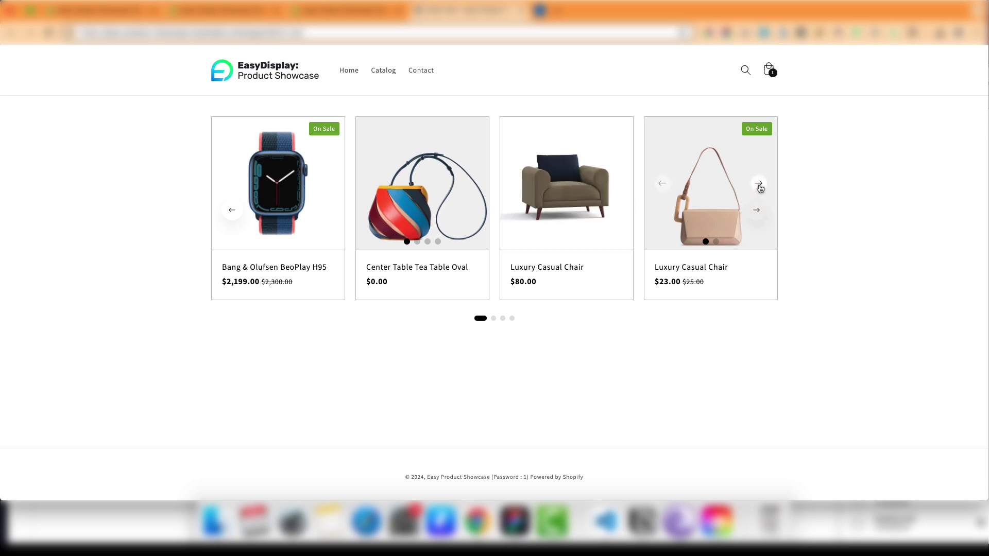
click(757, 211)
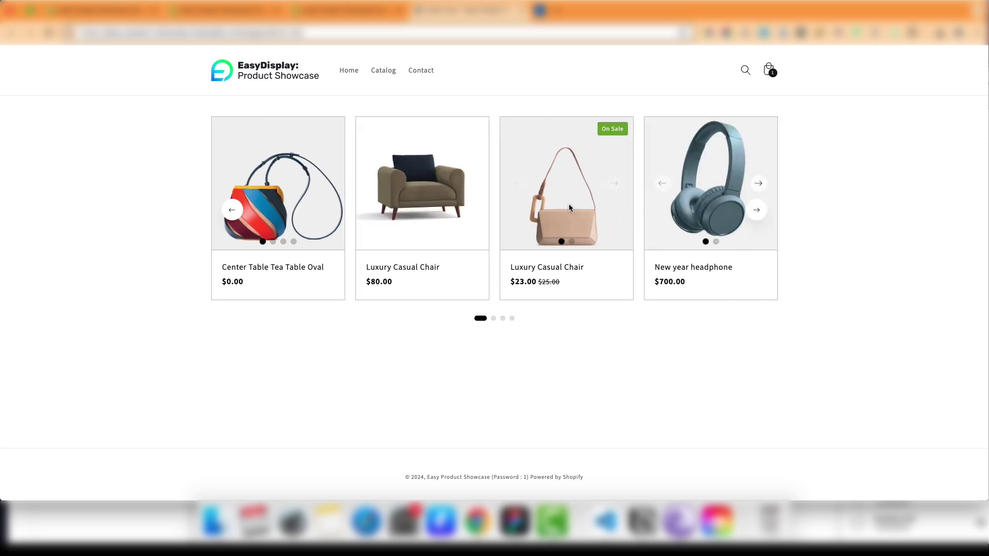
click(230, 209)
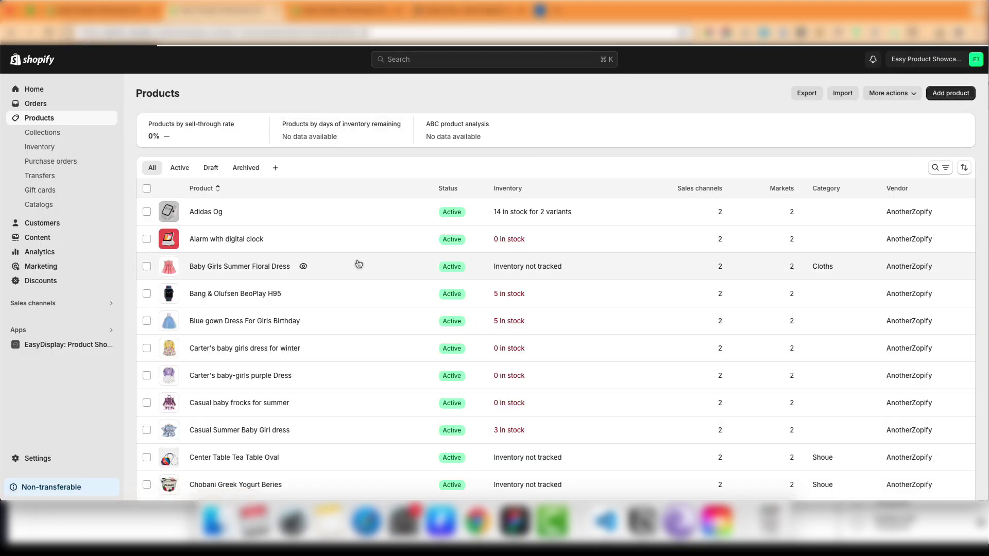
- Return to the admin Products list to review Single Sofa-babylon's media
click(356, 262)
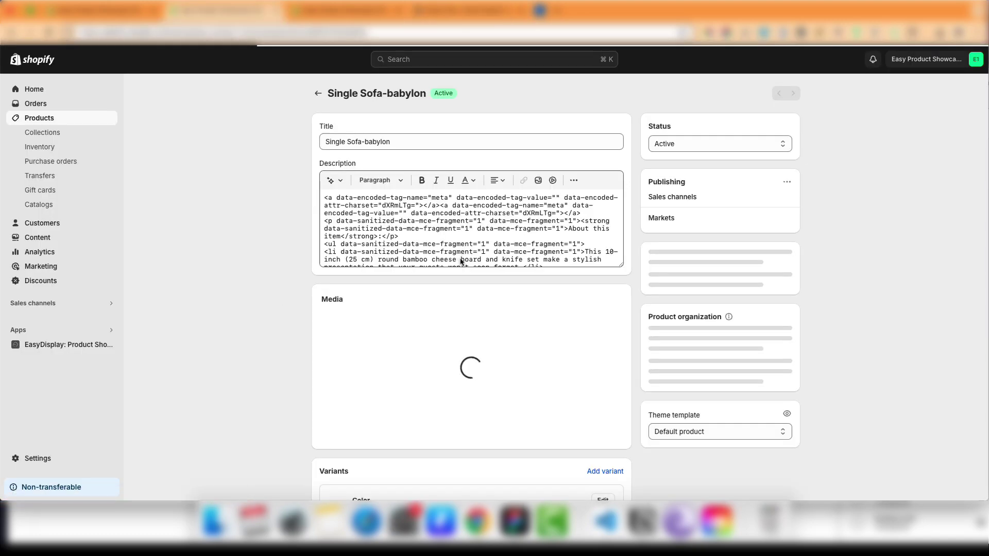
scroll(461, 257, down, 5)
scroll(460, 257, down, 5)
scroll(276, 303, down, 8)
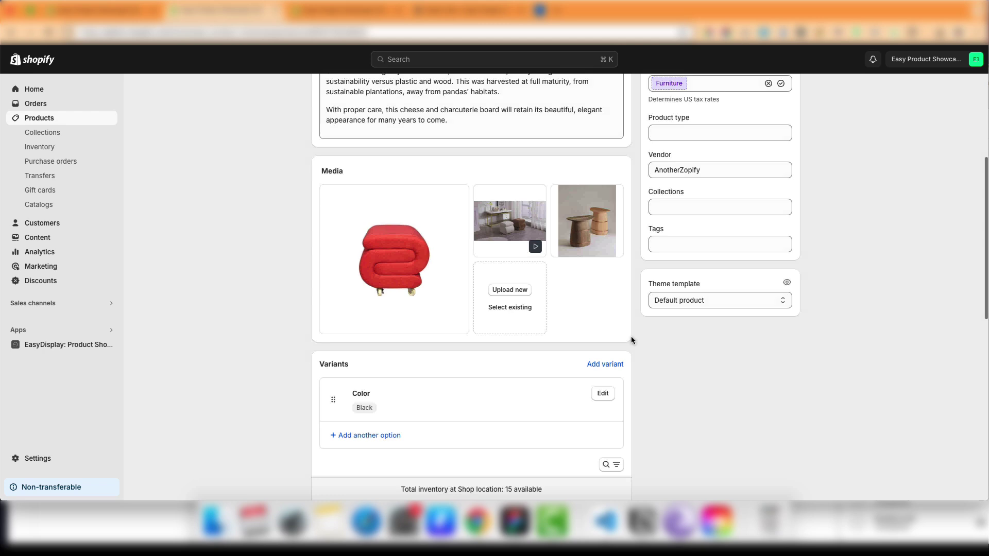
scroll(631, 336, up, 3)
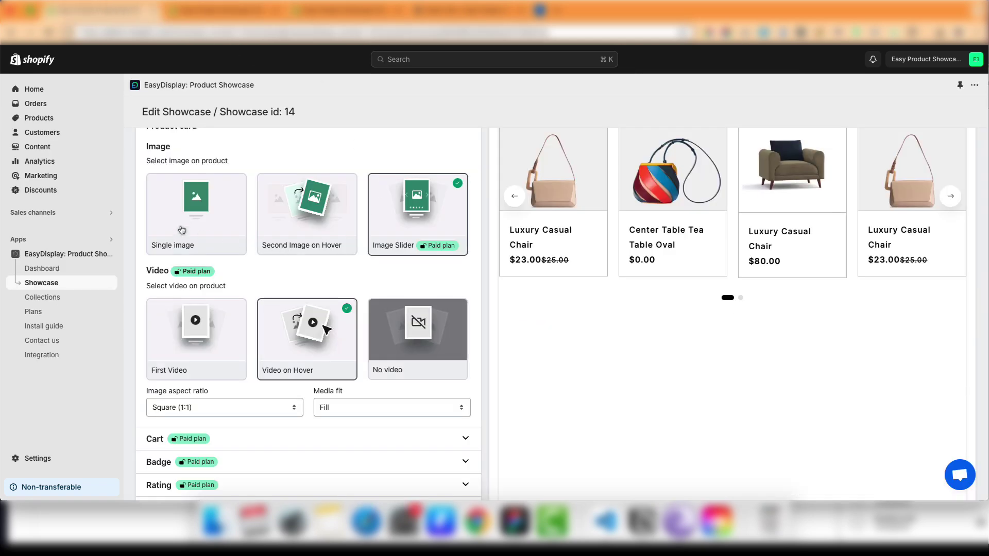
- Set the product card image option to Single image, save, and view the storefront
click(183, 229)
click(966, 59)
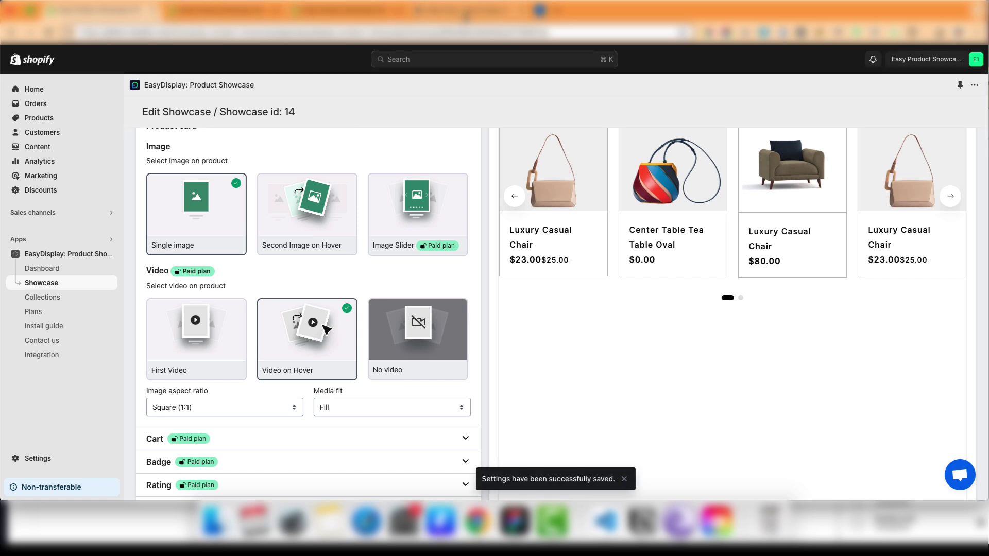
click(464, 11)
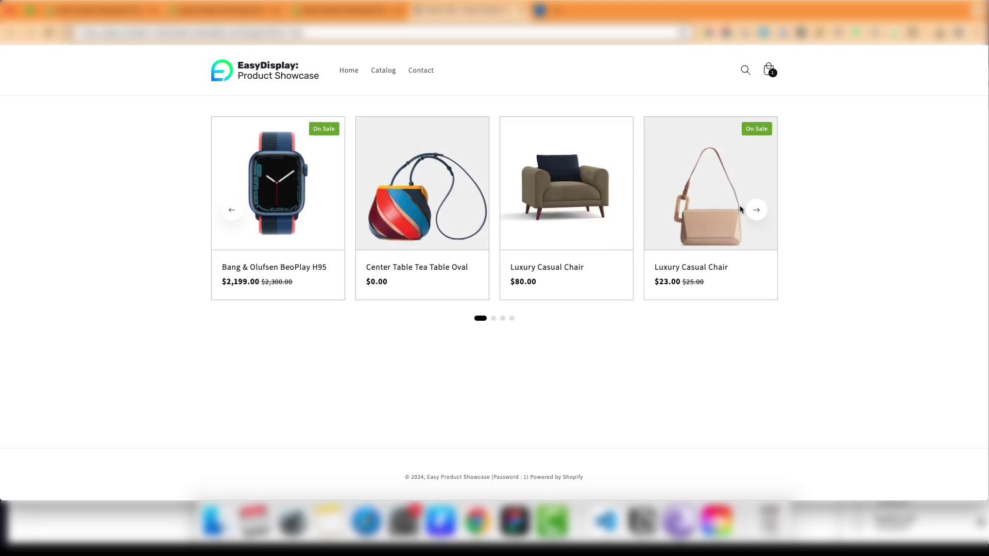
- Advance the storefront carousel twice to watch the Single Sofa-babylon hover video, then return to the editor
click(756, 211)
click(756, 210)
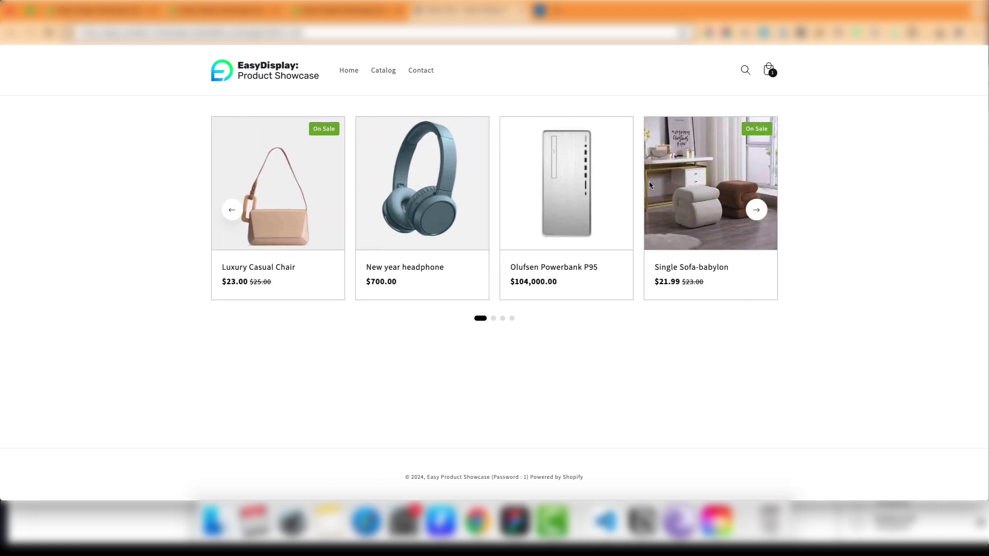
mouse_move(566, 183)
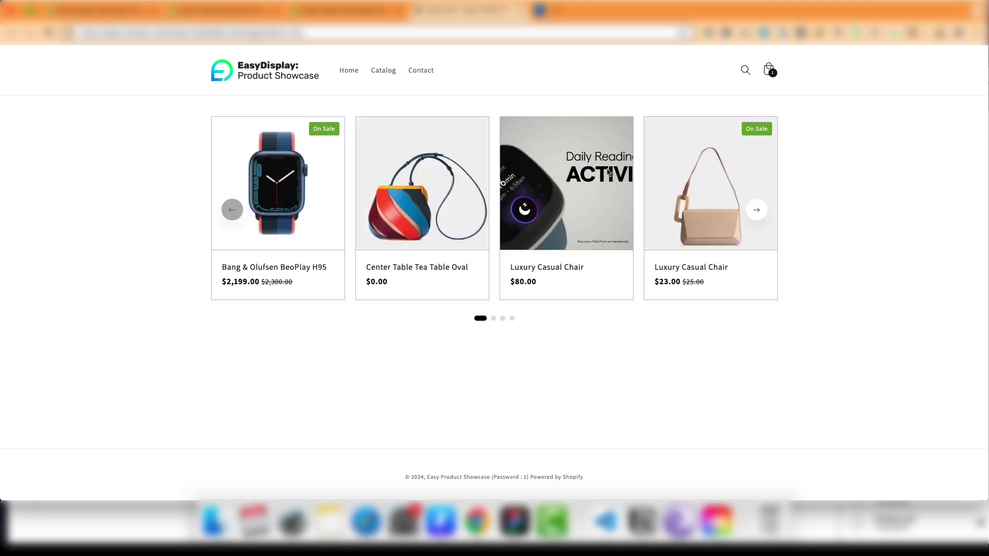
key(ctrl+Tab)
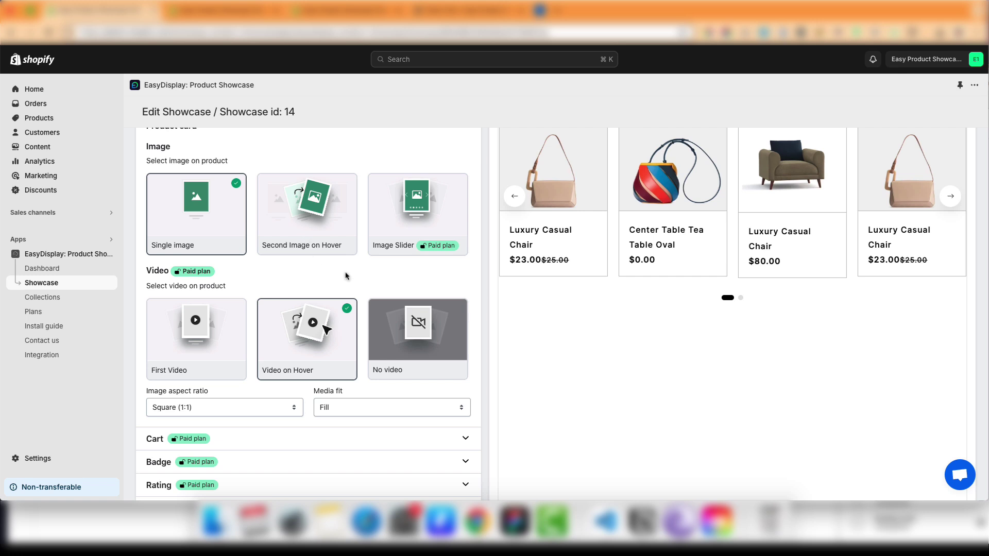
- Switch showcase 14's product cards to First Video and save
click(197, 343)
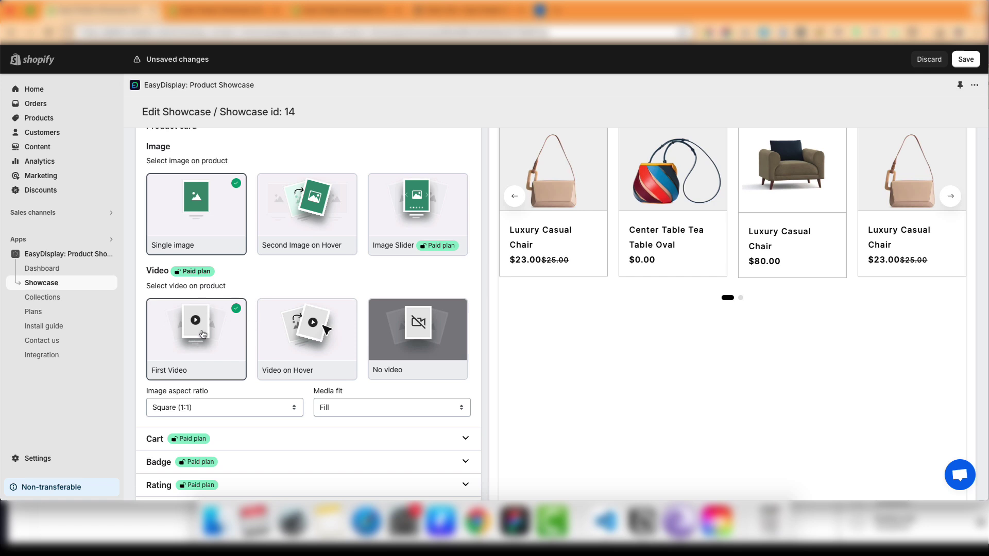
click(967, 60)
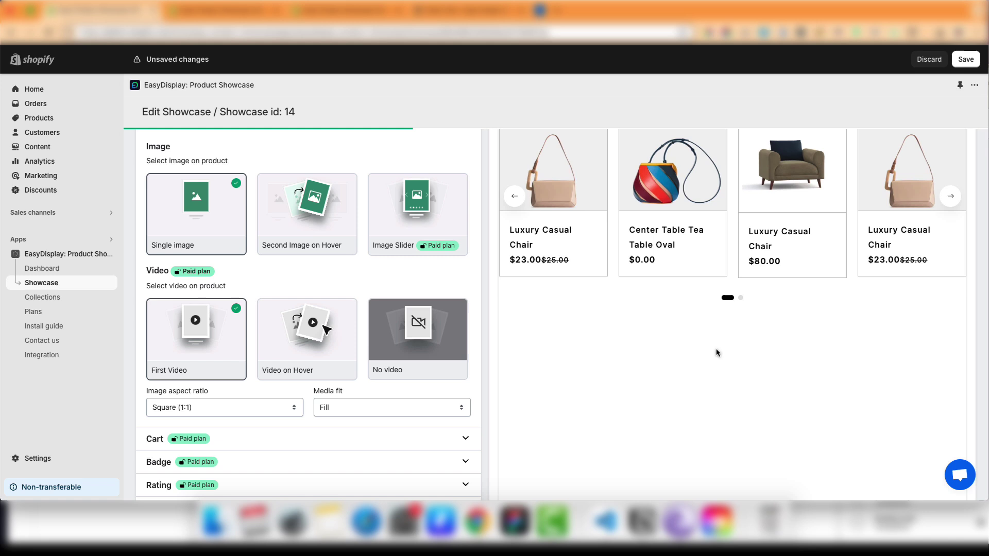
- Reload the storefront and use the carousel dots to jump to the last page, then earlier pages
click(448, 11)
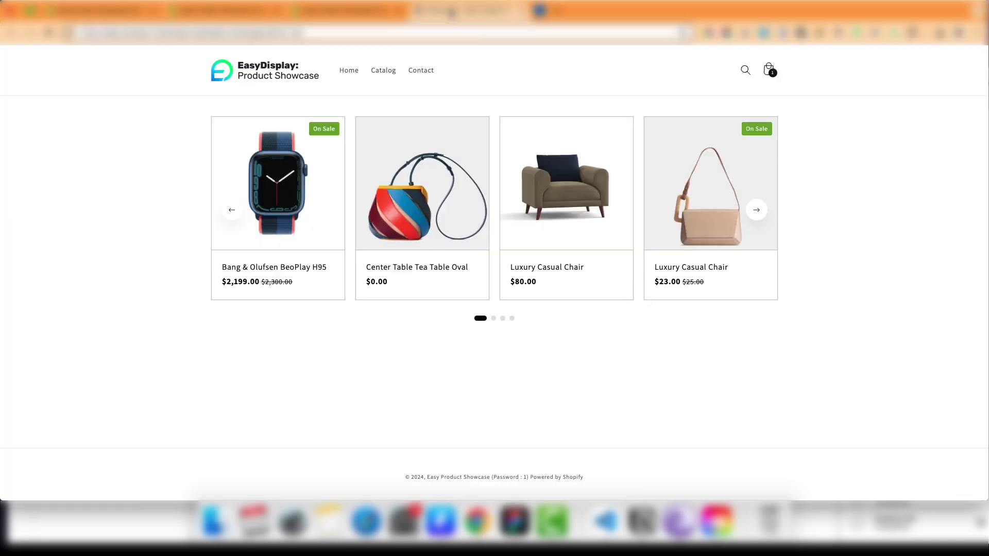
click(48, 33)
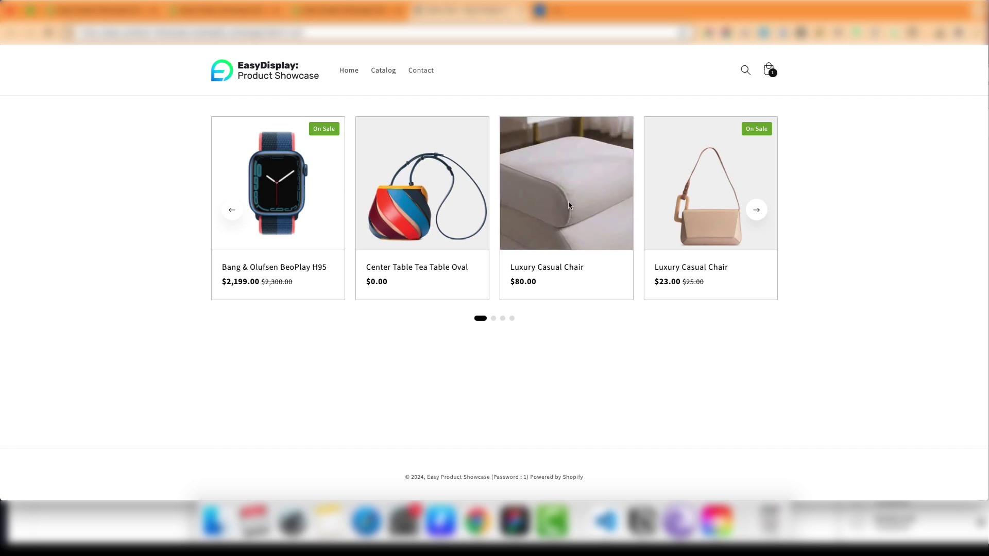
click(510, 319)
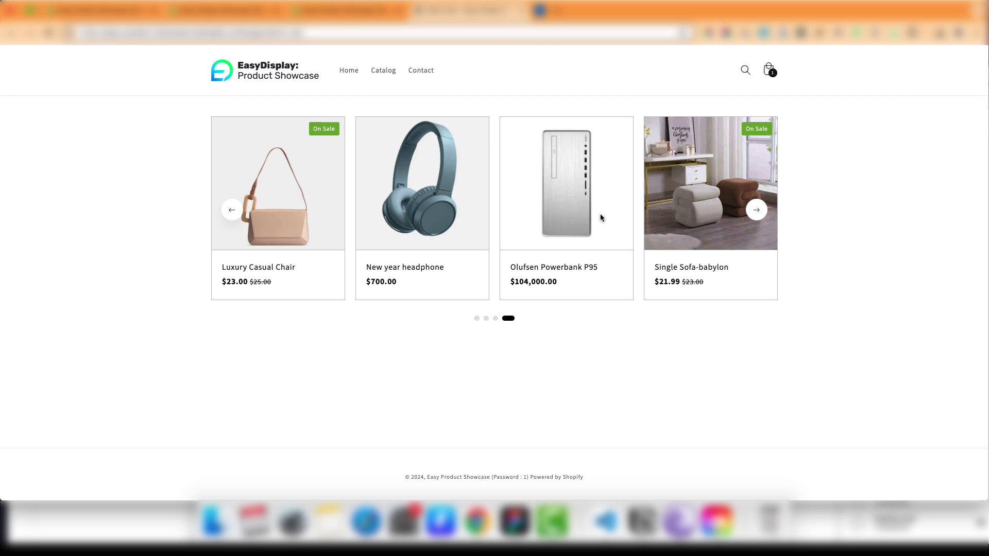
click(496, 319)
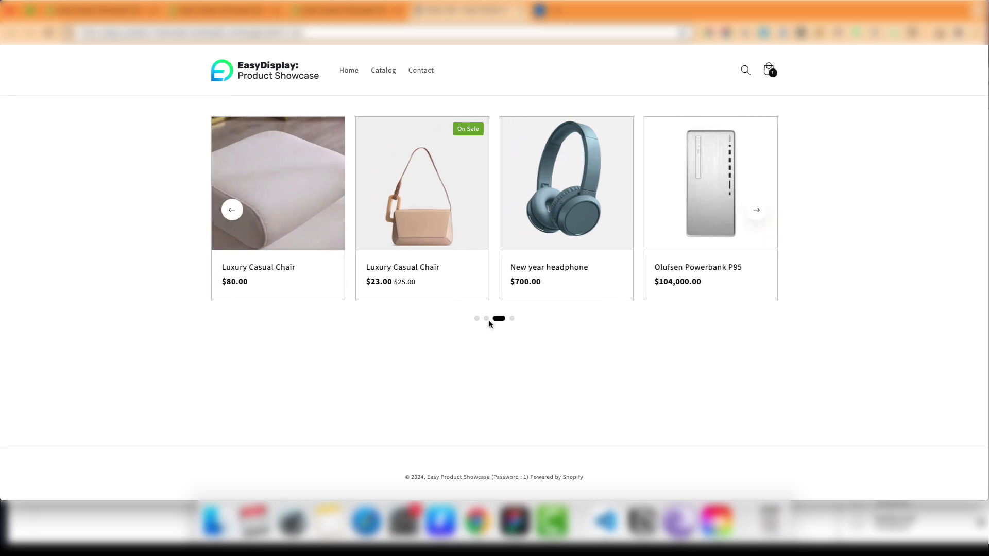
click(487, 319)
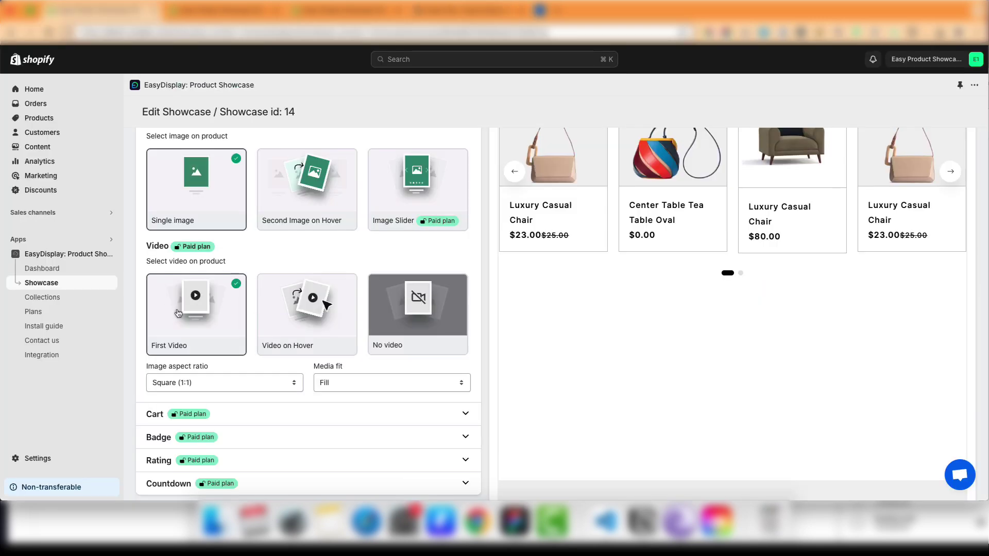
- Set the product cards to No video, save, and reload the storefront
click(417, 313)
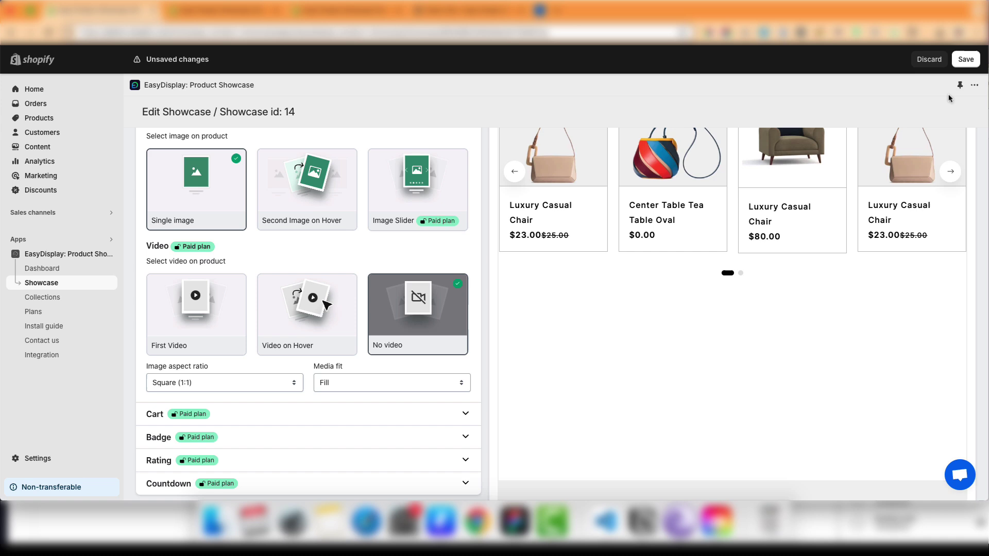
click(965, 60)
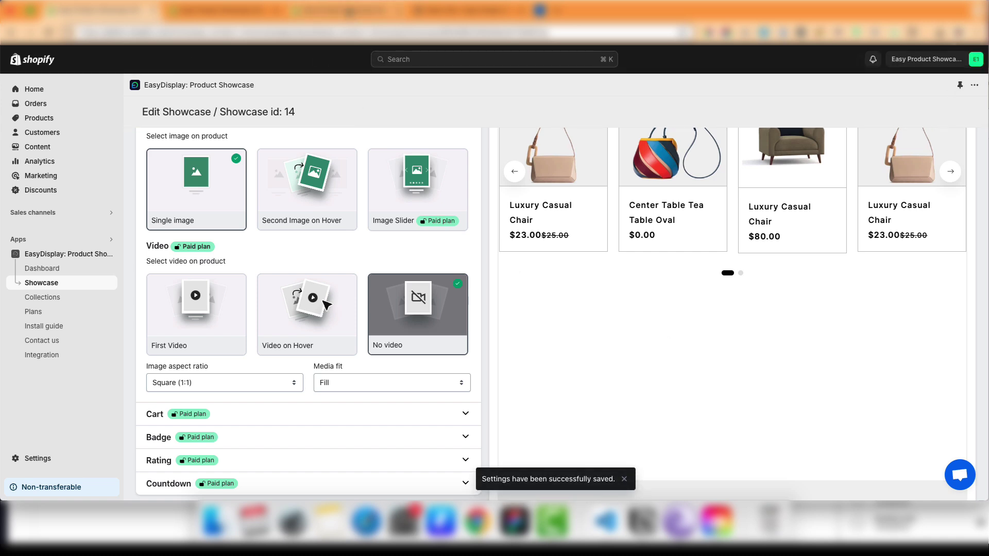
click(347, 11)
click(49, 34)
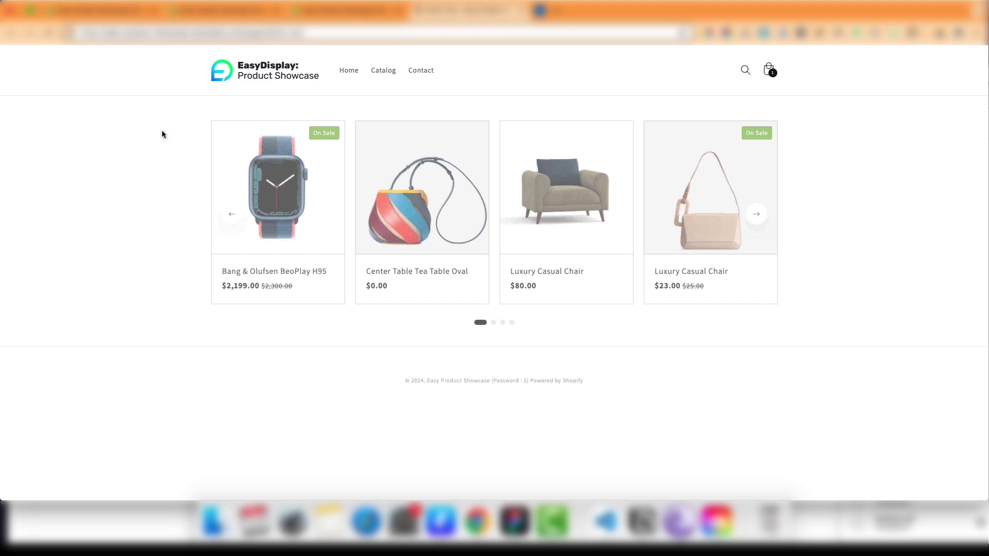
- Page the storefront slider forward and back to confirm no video plays, then return to the editor
click(757, 210)
click(757, 211)
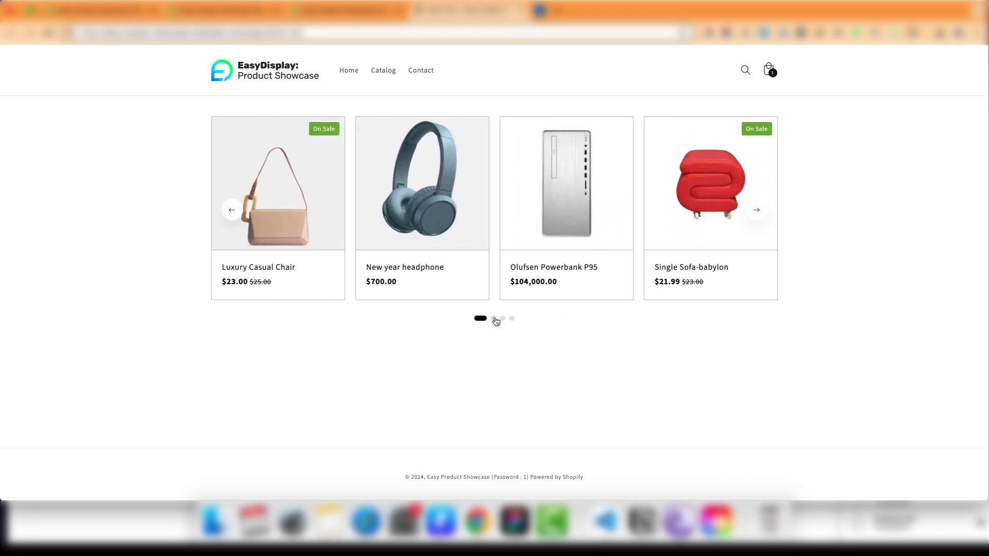
click(496, 320)
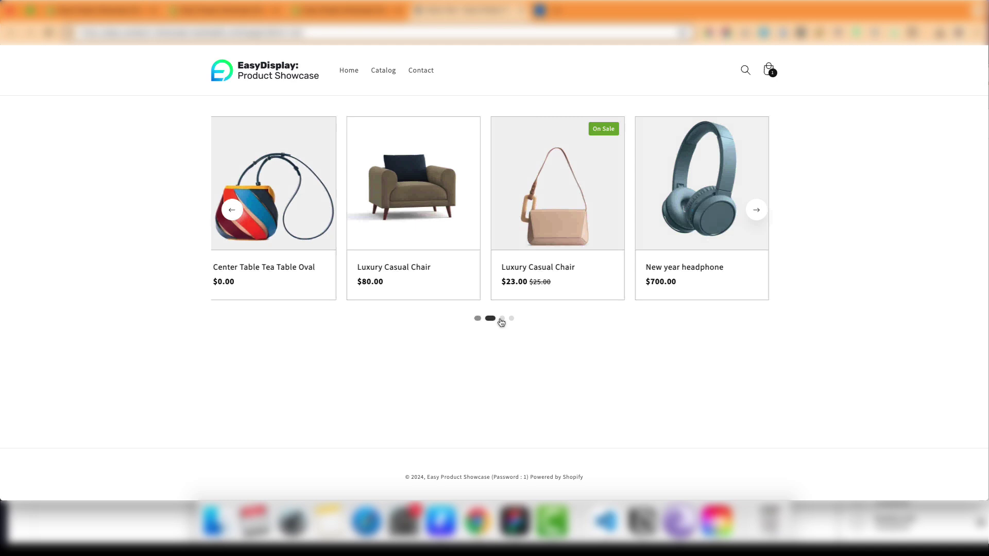
key(ctrl+Tab)
click(251, 360)
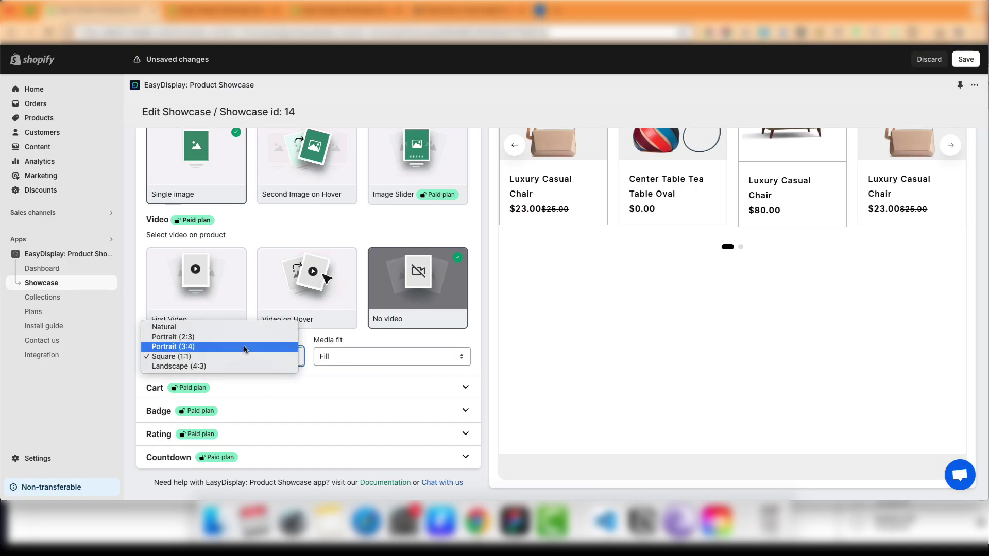
- Set image aspect ratio to Portrait (3:4) and media fit to Original, save, and reload the storefront
click(224, 357)
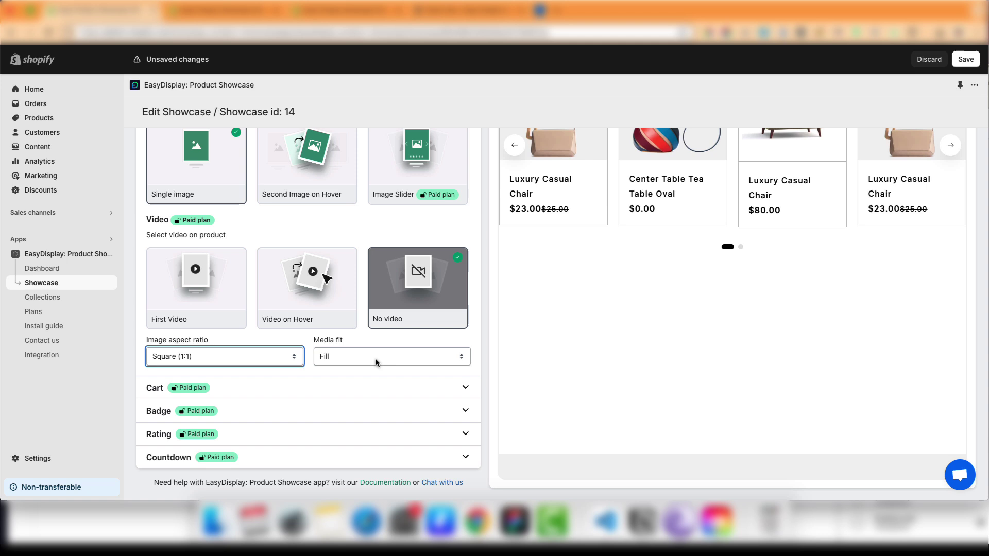
click(390, 356)
click(325, 356)
click(230, 357)
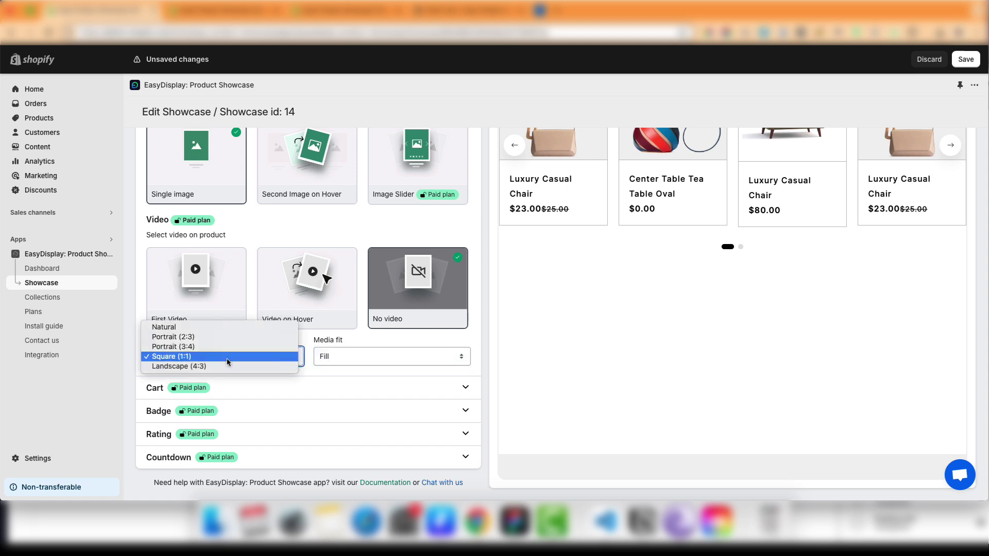
click(228, 347)
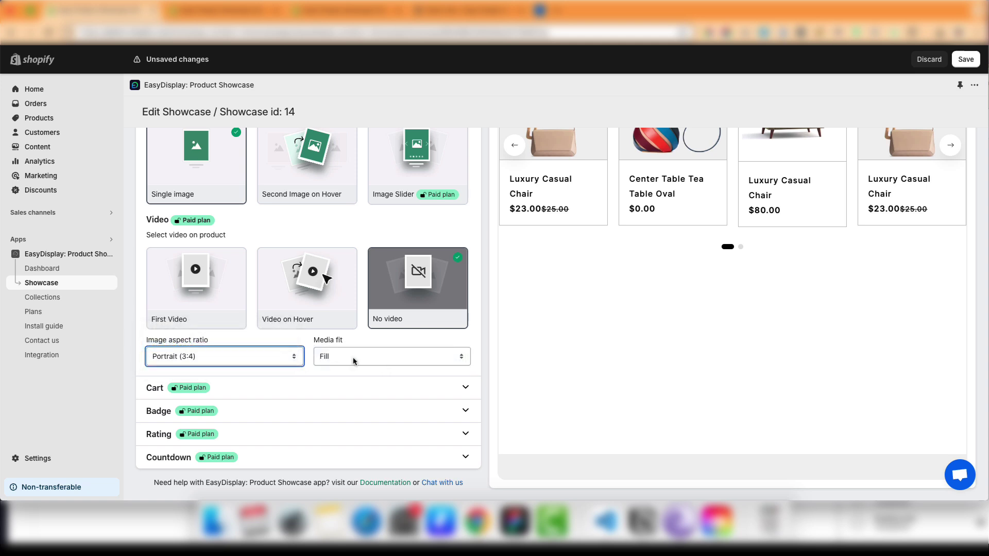
click(354, 360)
click(356, 368)
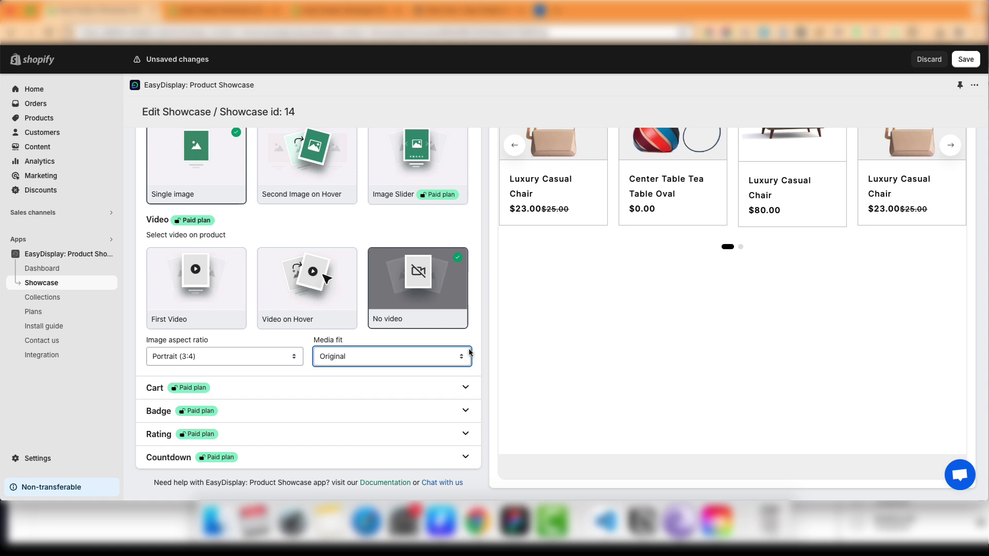
click(782, 251)
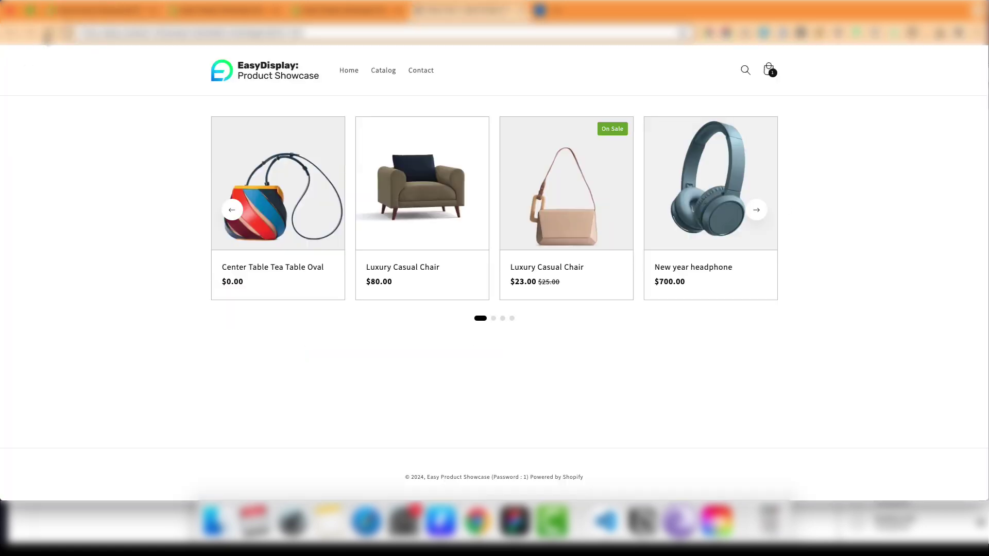
click(48, 35)
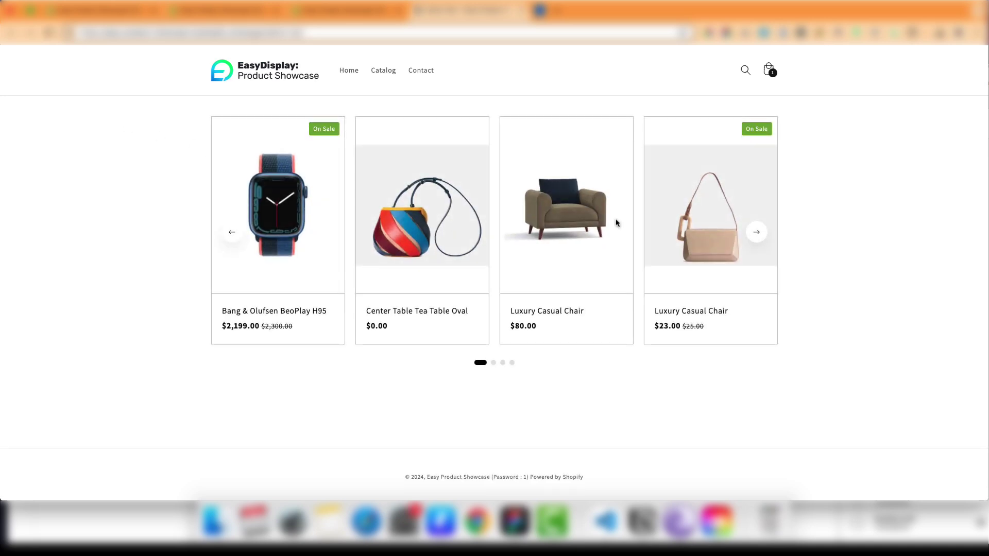
- Advance the storefront slider three times to view the taller portrait product cards
click(757, 231)
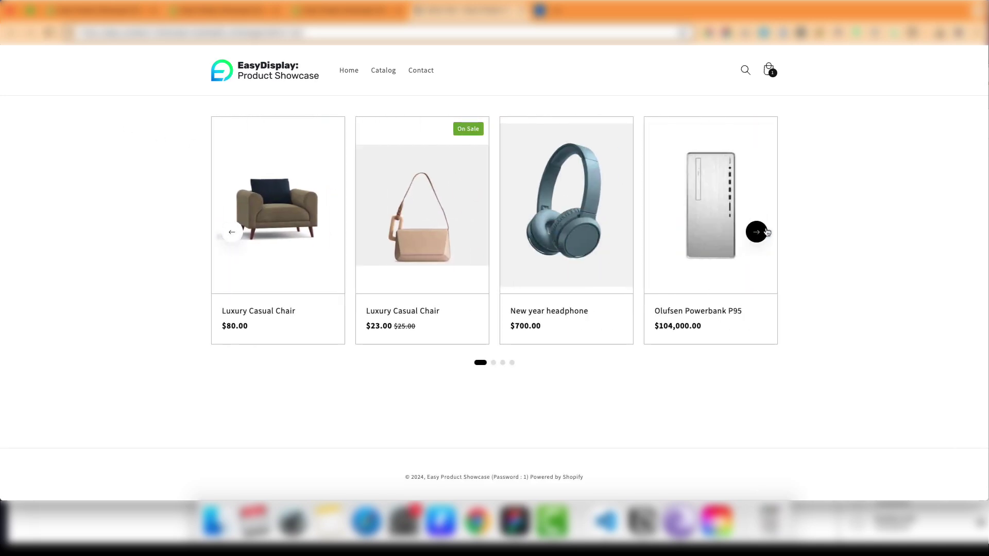
click(757, 232)
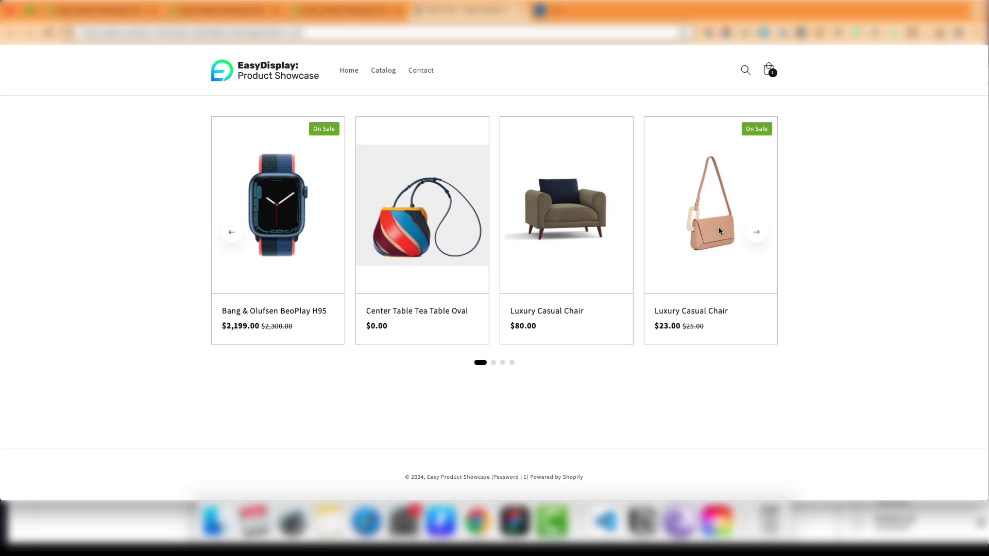
click(757, 232)
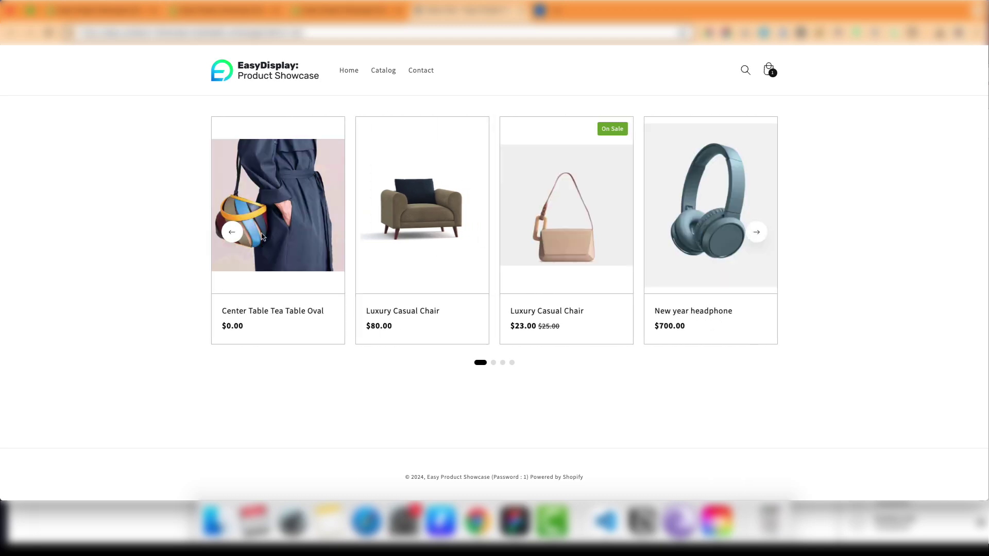